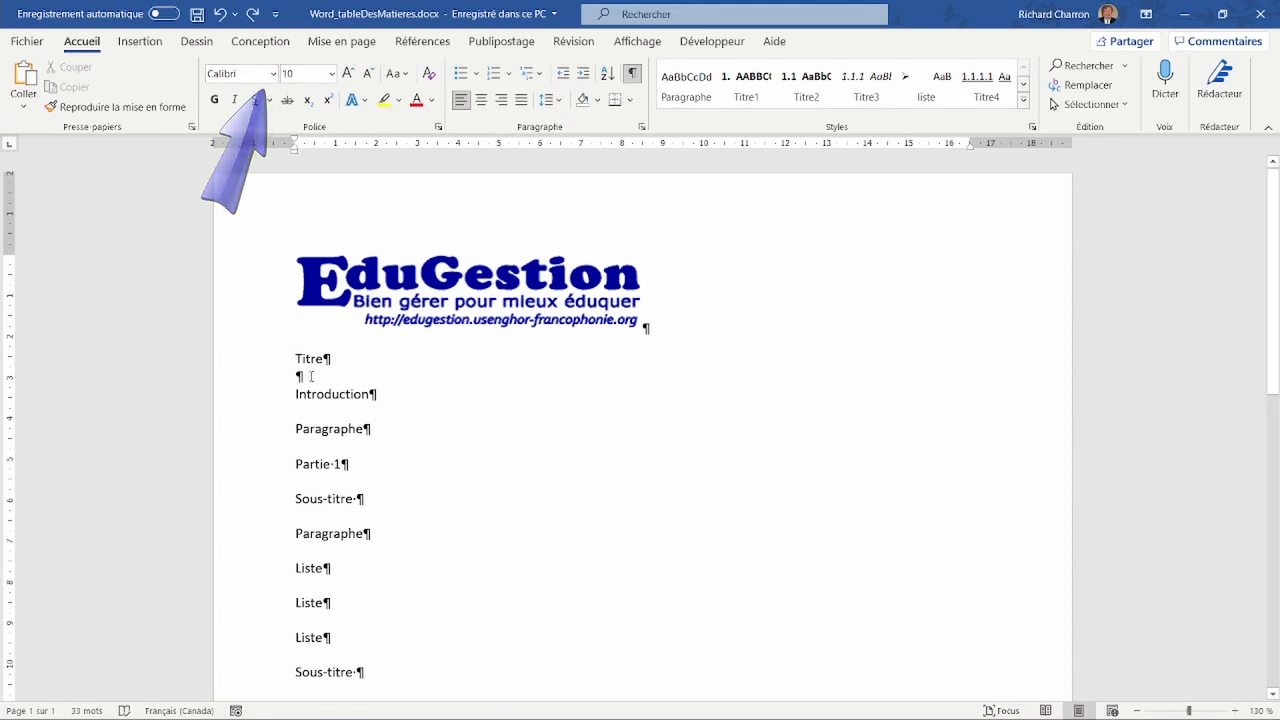
Preview the heading styles Titre1, Titre2, Titre3 and Titre4 and the liste style on the document
left_click(753, 87)
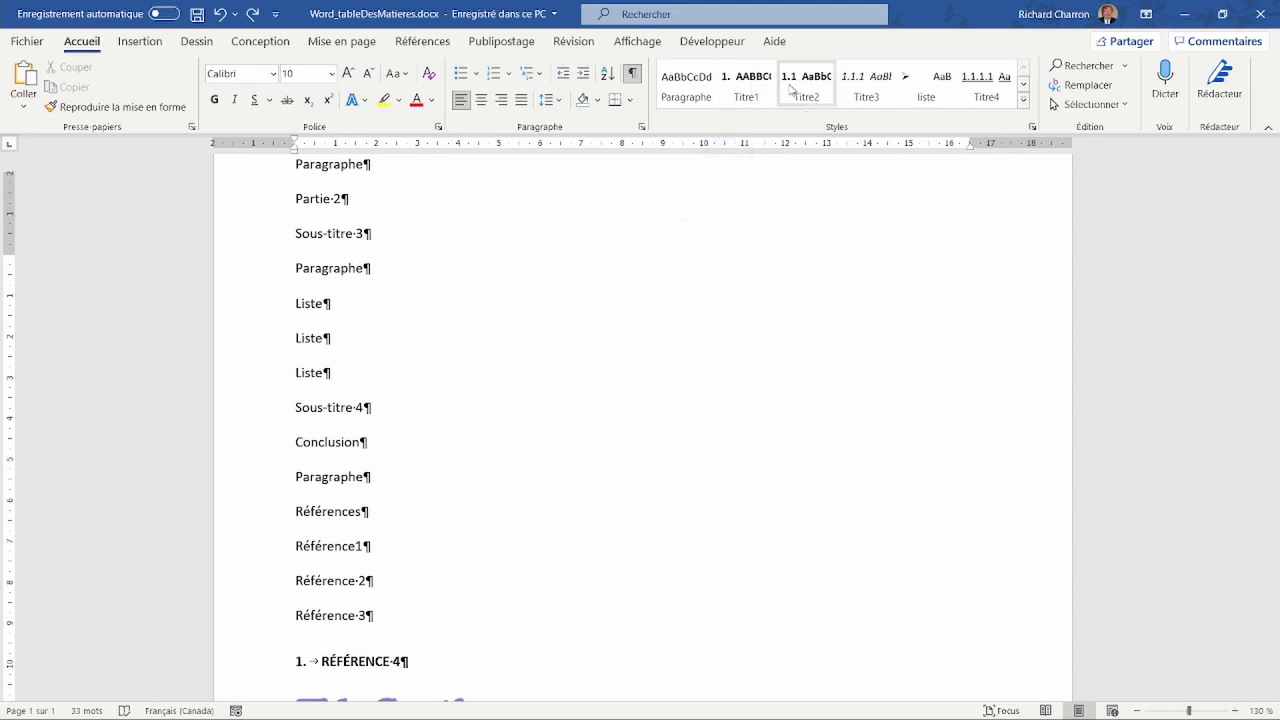
left_click(792, 88)
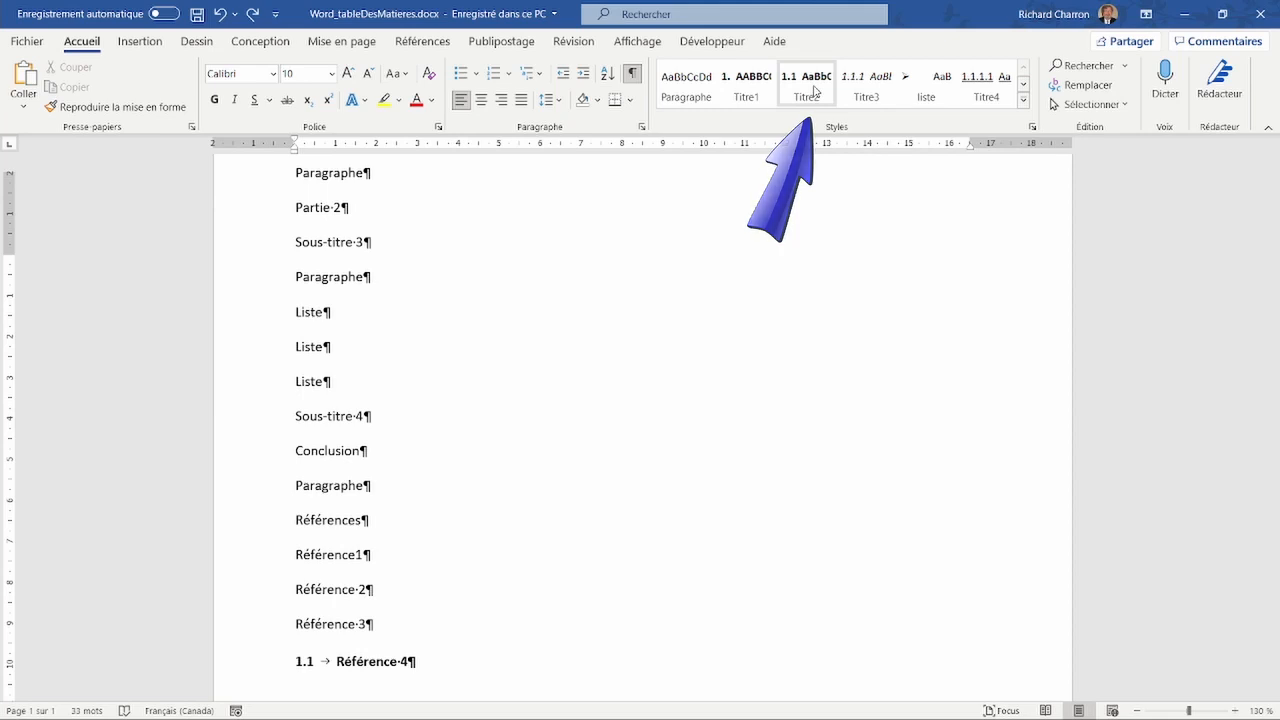
left_click(876, 88)
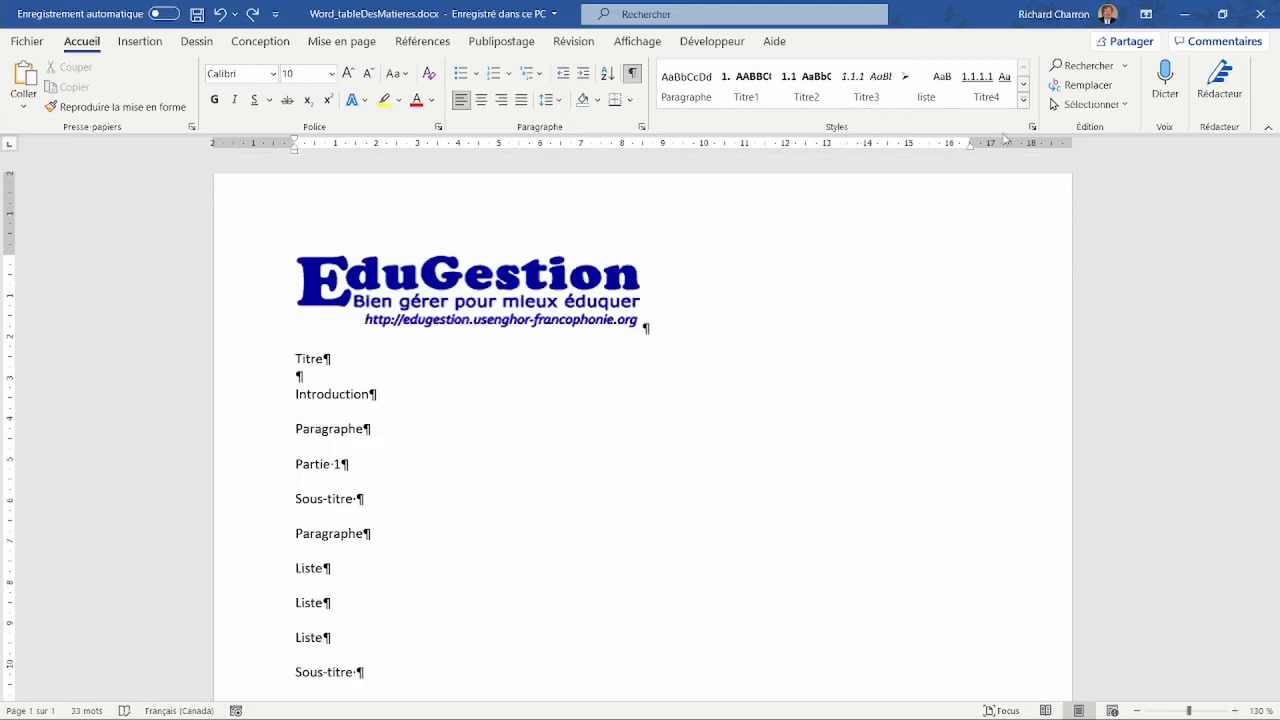
left_click(987, 85)
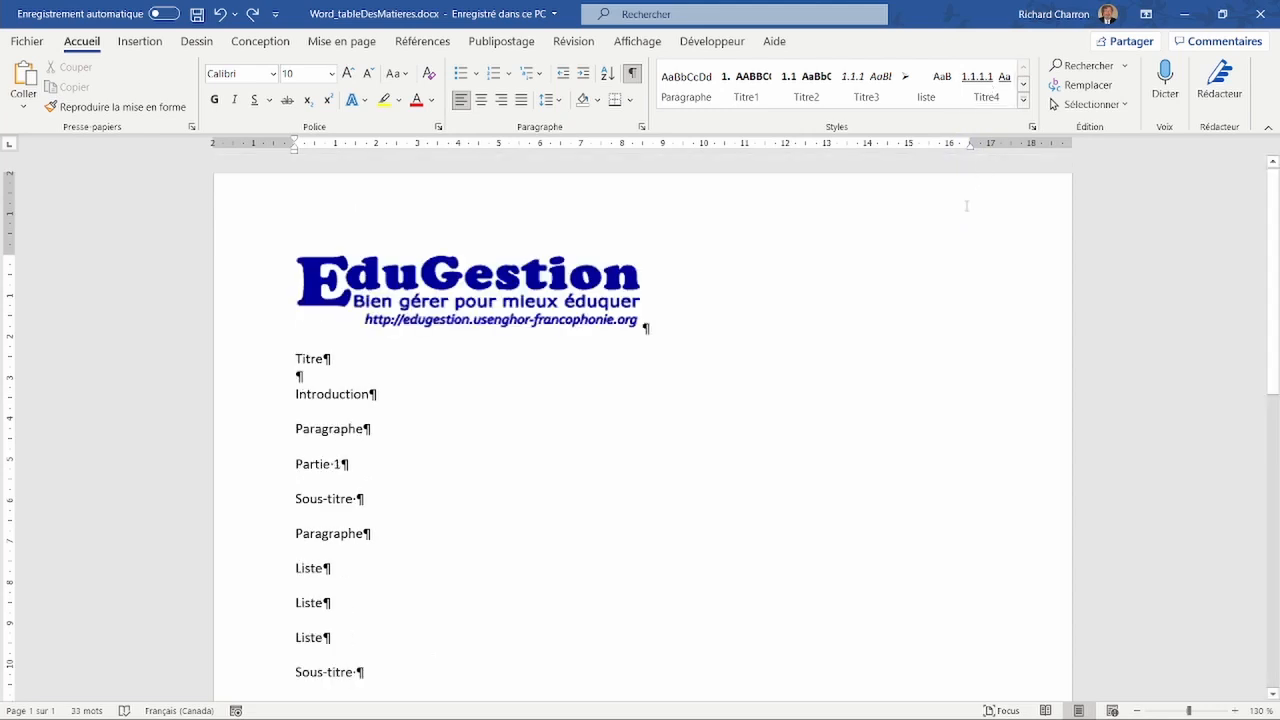
left_click(935, 90)
Format the Titre line below the logo as bold, 16 pt and centred
scroll(1145, 248, "down", 1)
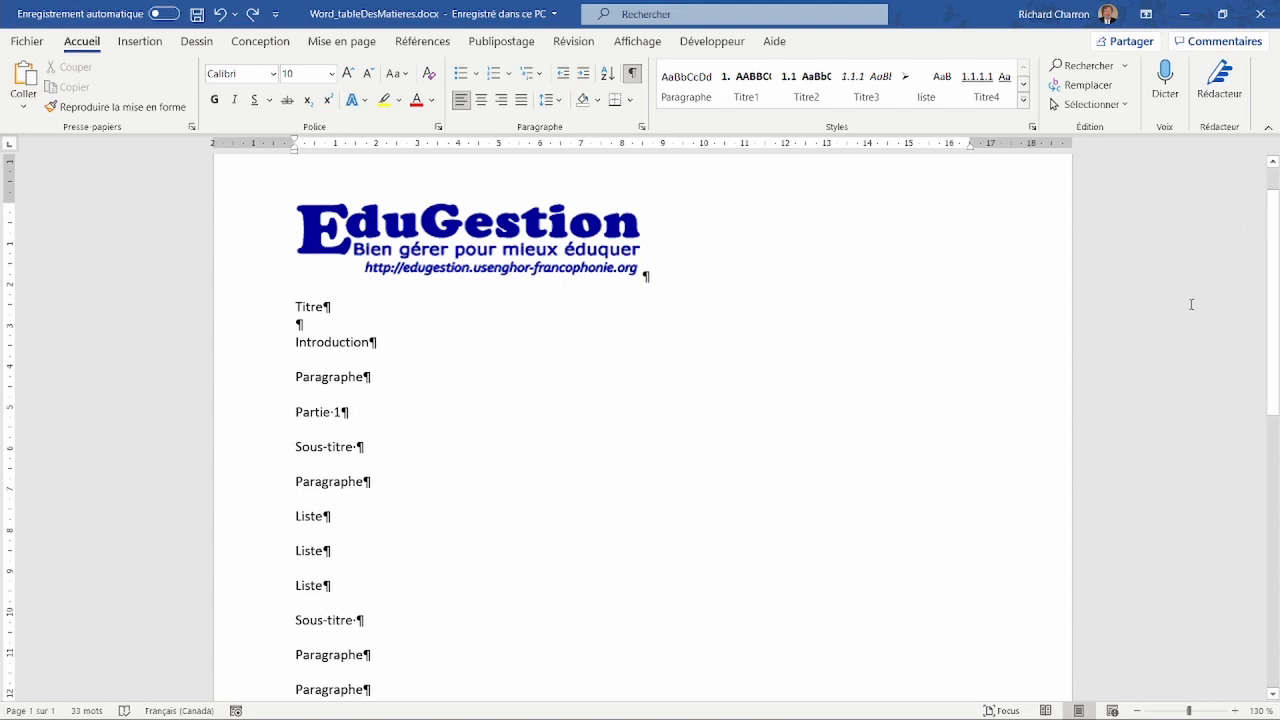
left_click_drag(331, 309, 297, 307)
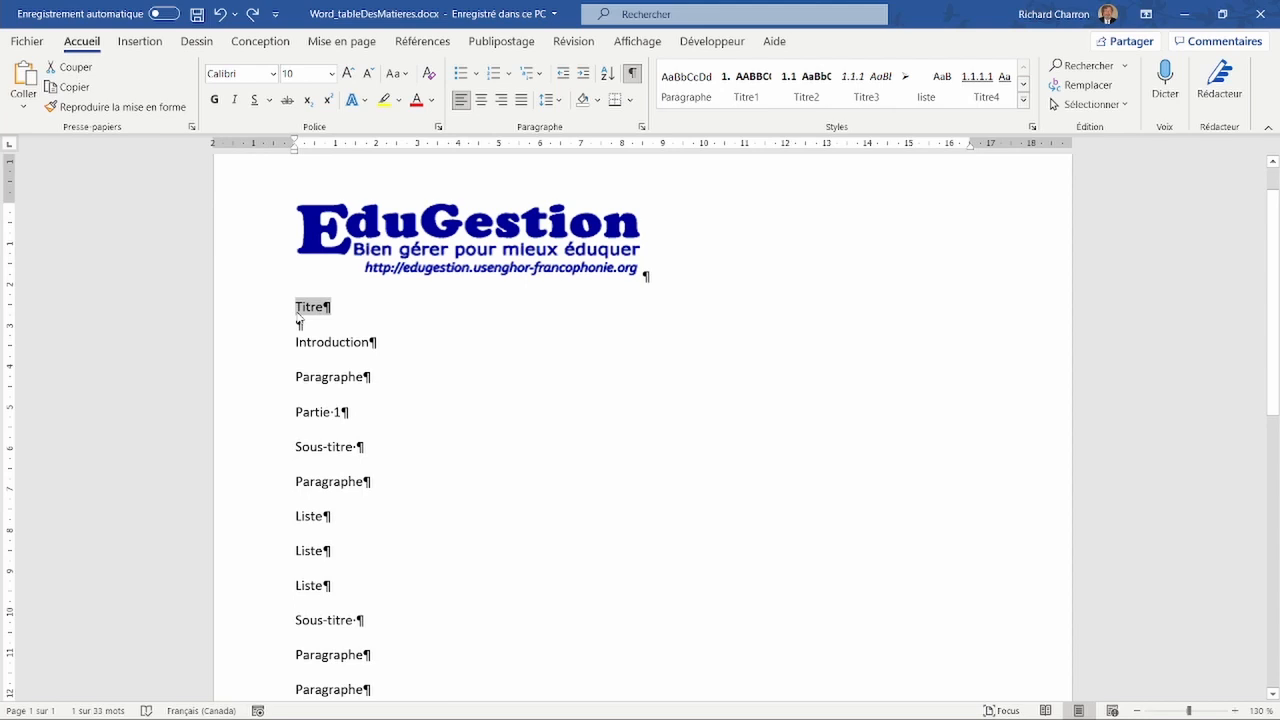
key("ctrl+g")
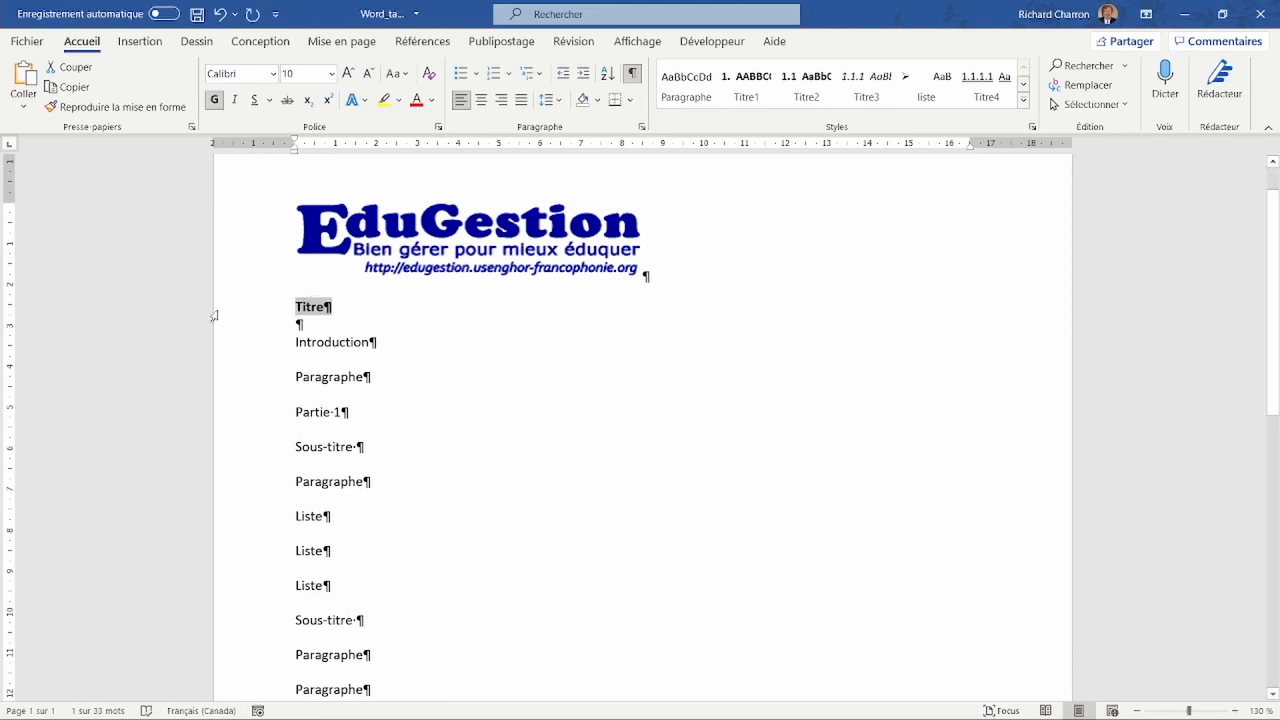
left_click(333, 76)
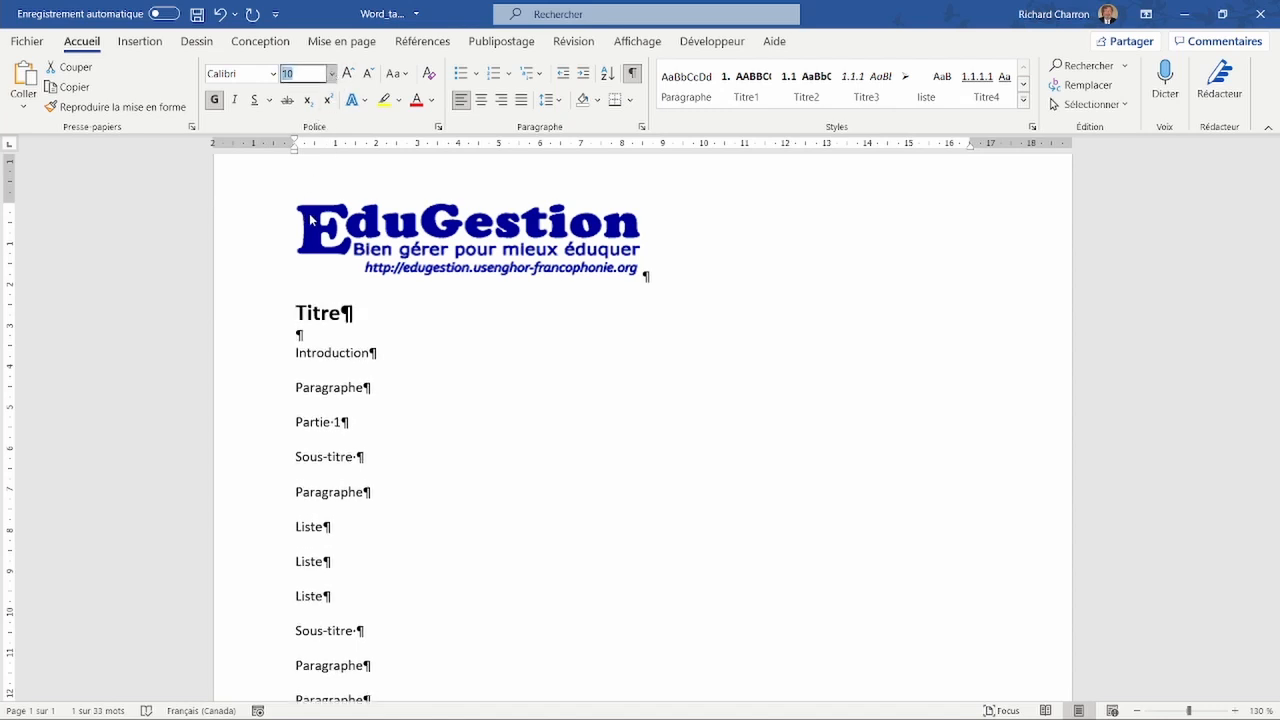
left_click(310, 215)
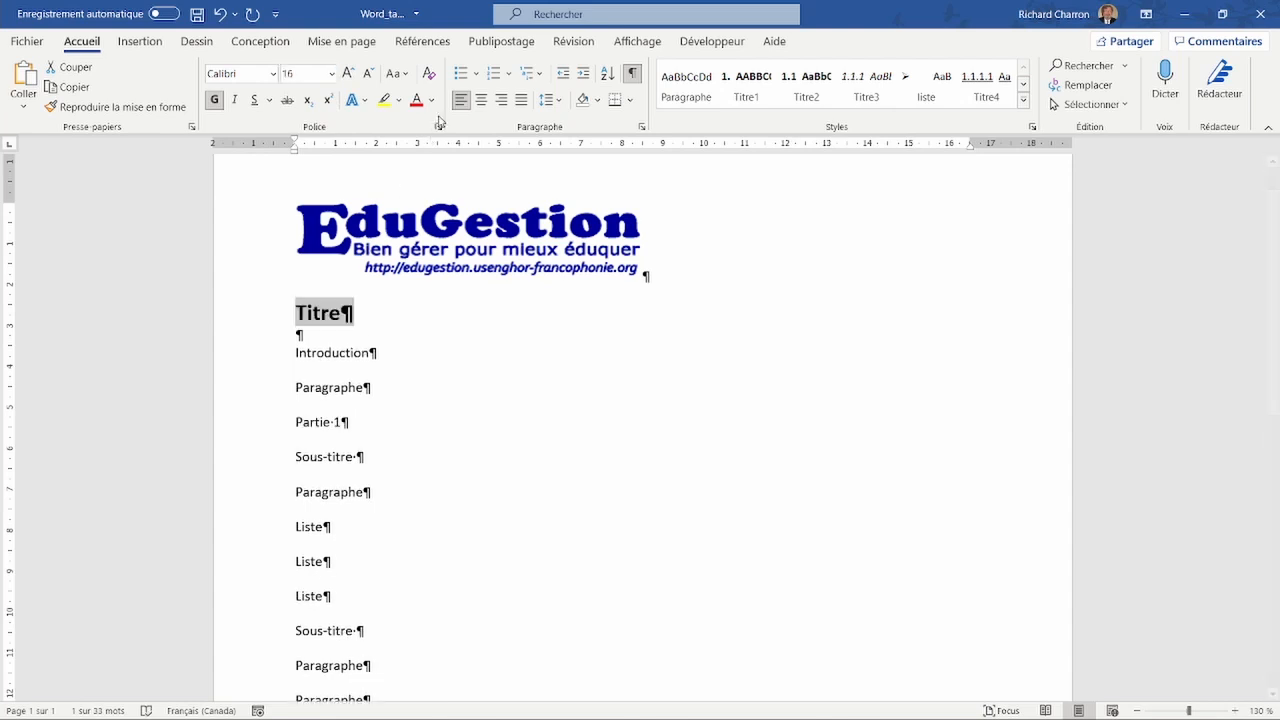
left_click(481, 99)
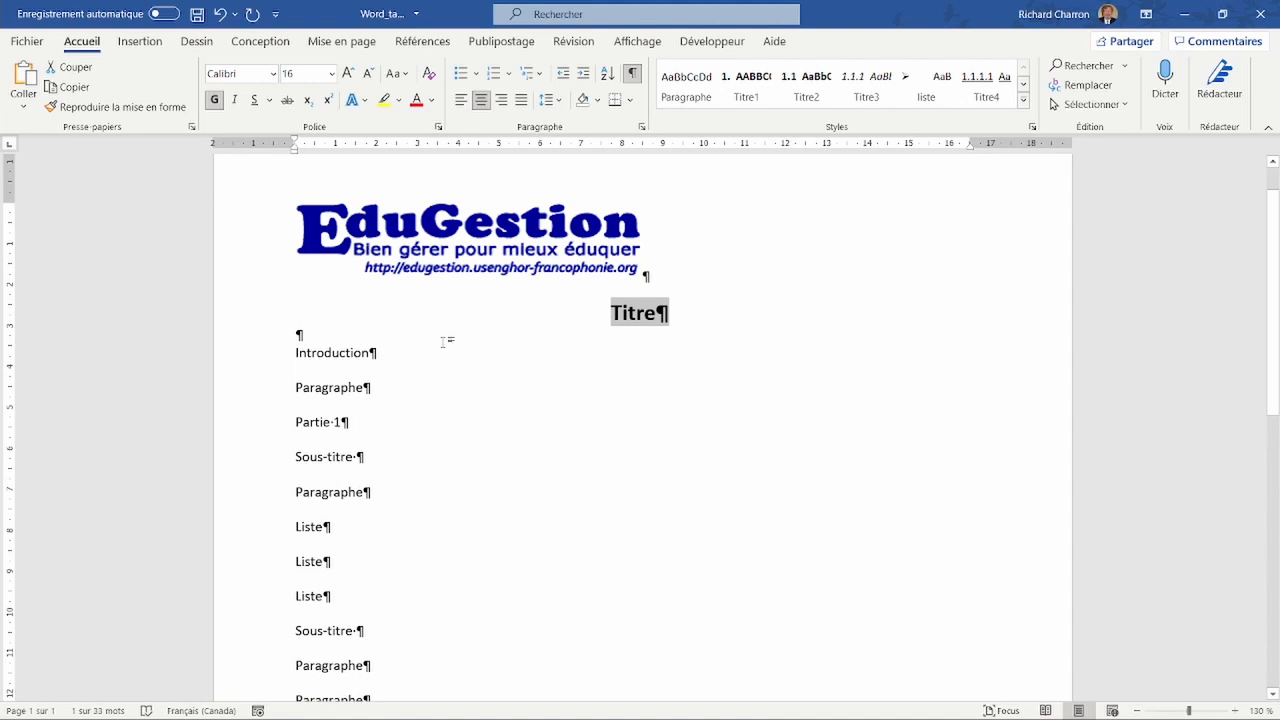
Apply the Titre1 style to the Introduction line and the Paragraphe style to the line below it
scroll(444, 342, "down", 1)
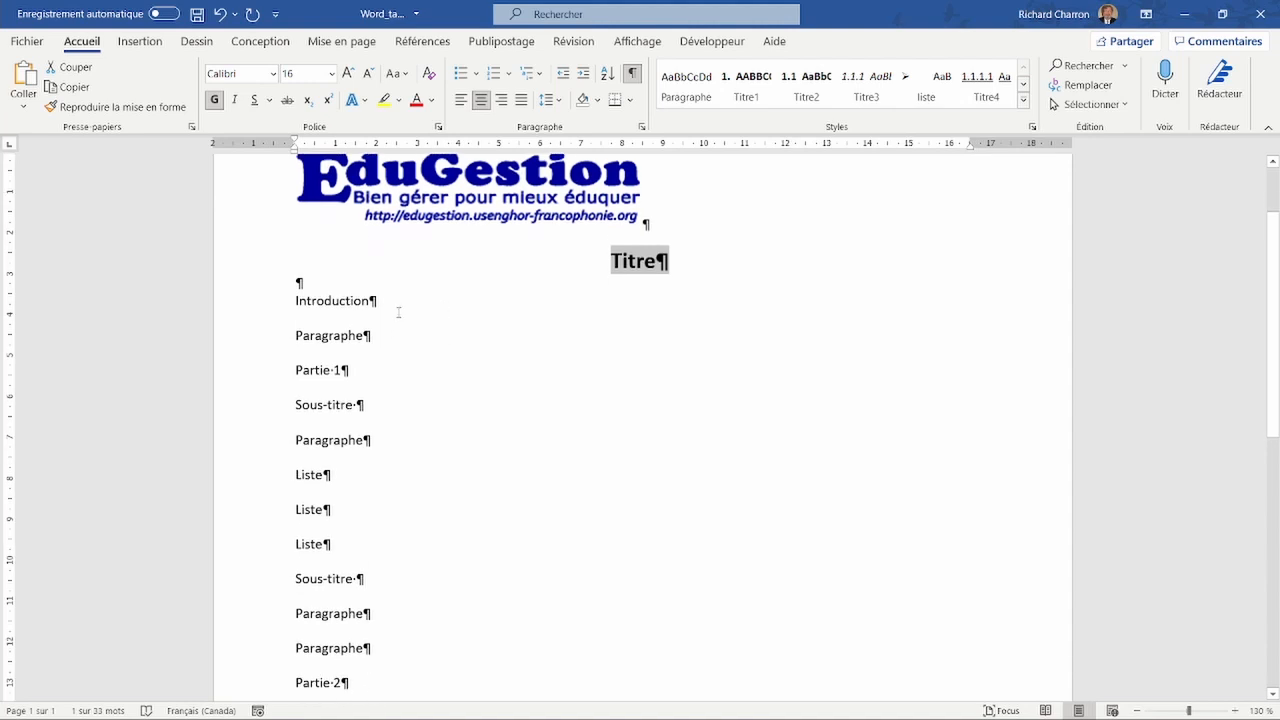
left_click(375, 301)
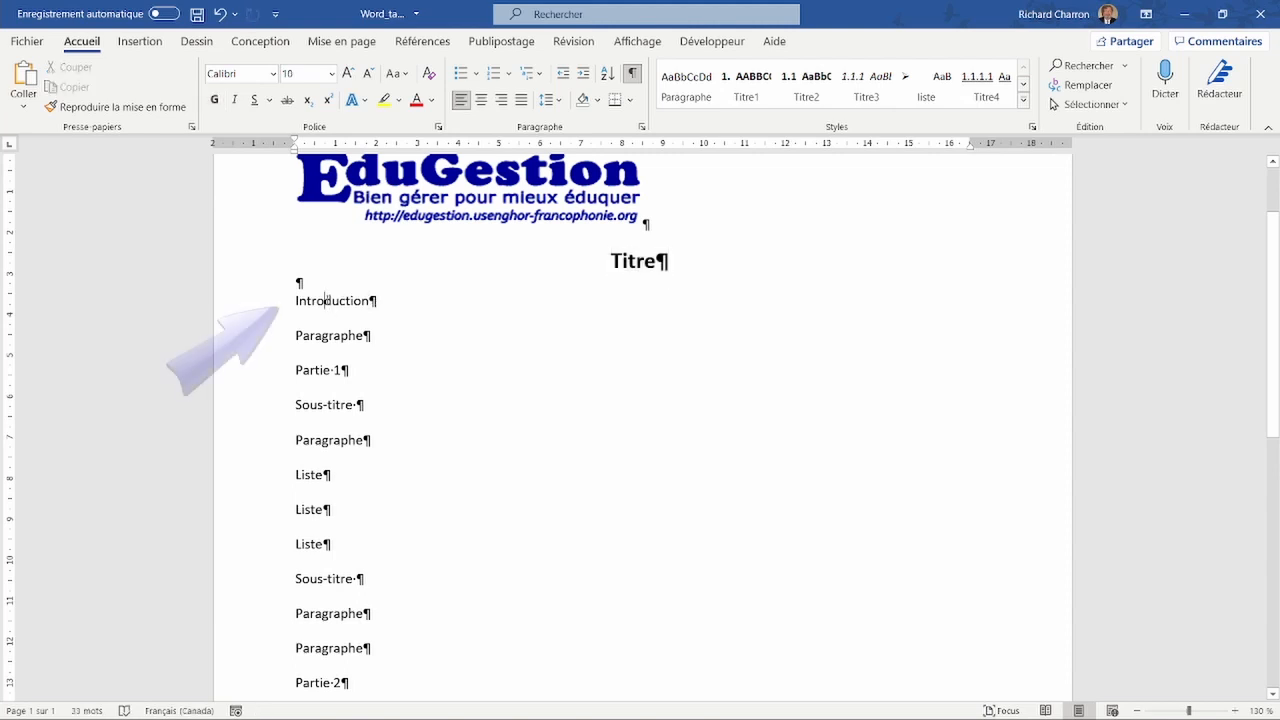
left_click(755, 90)
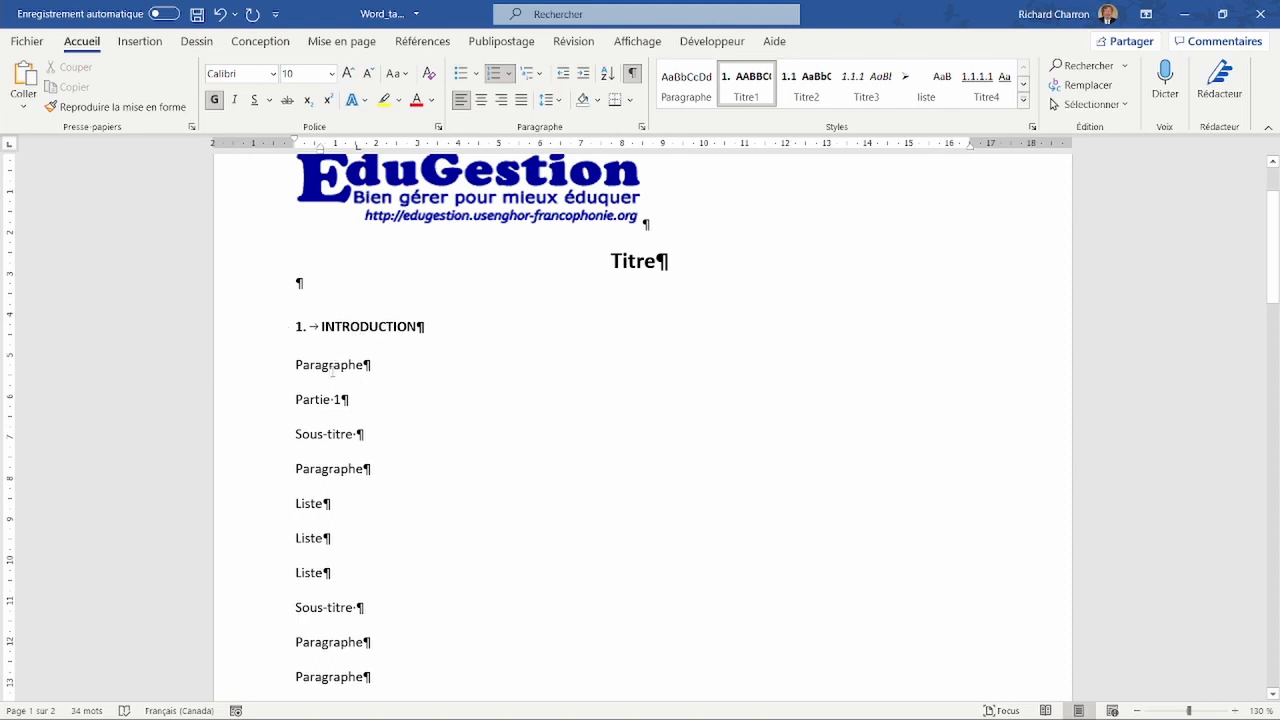
left_click(332, 366)
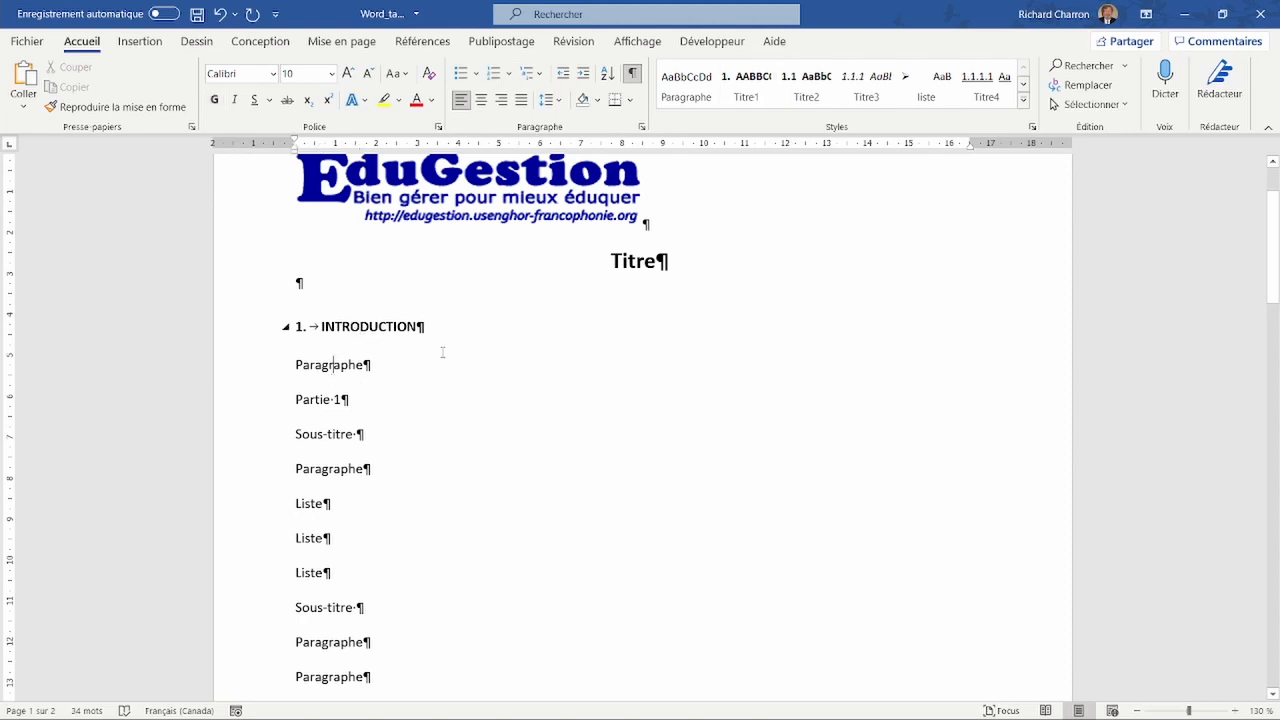
triple_click(351, 370)
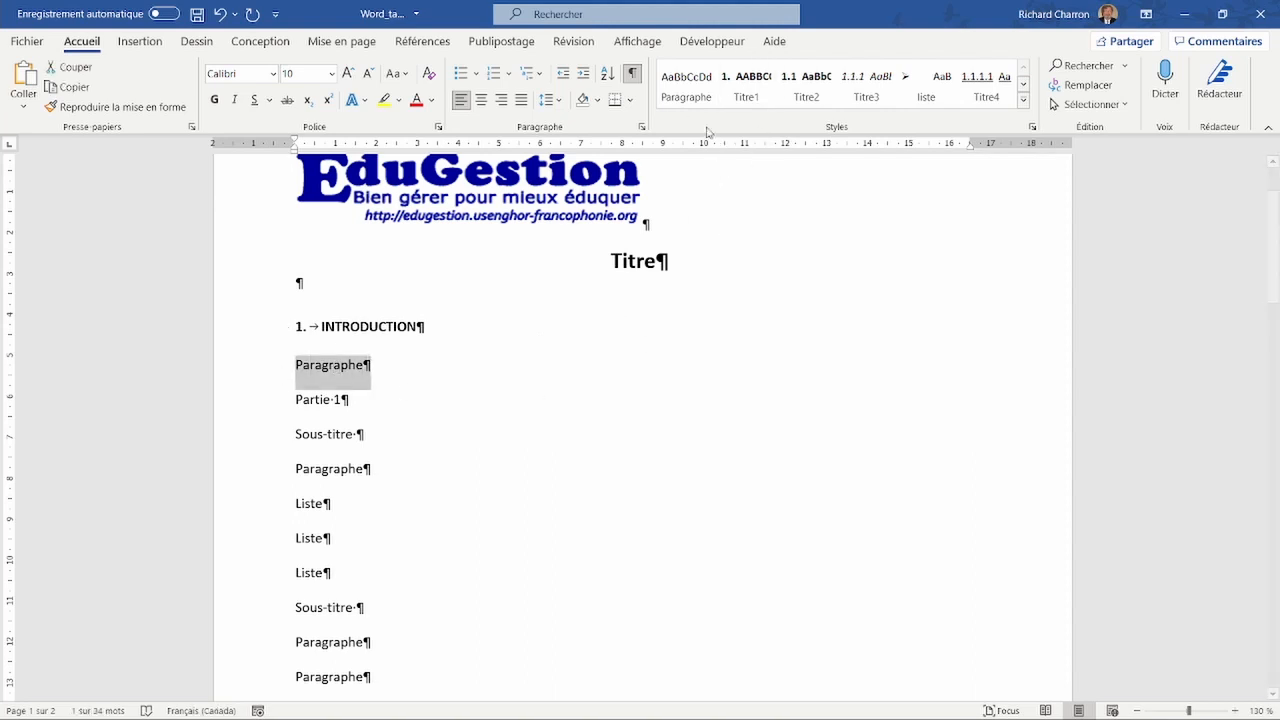
left_click(690, 92)
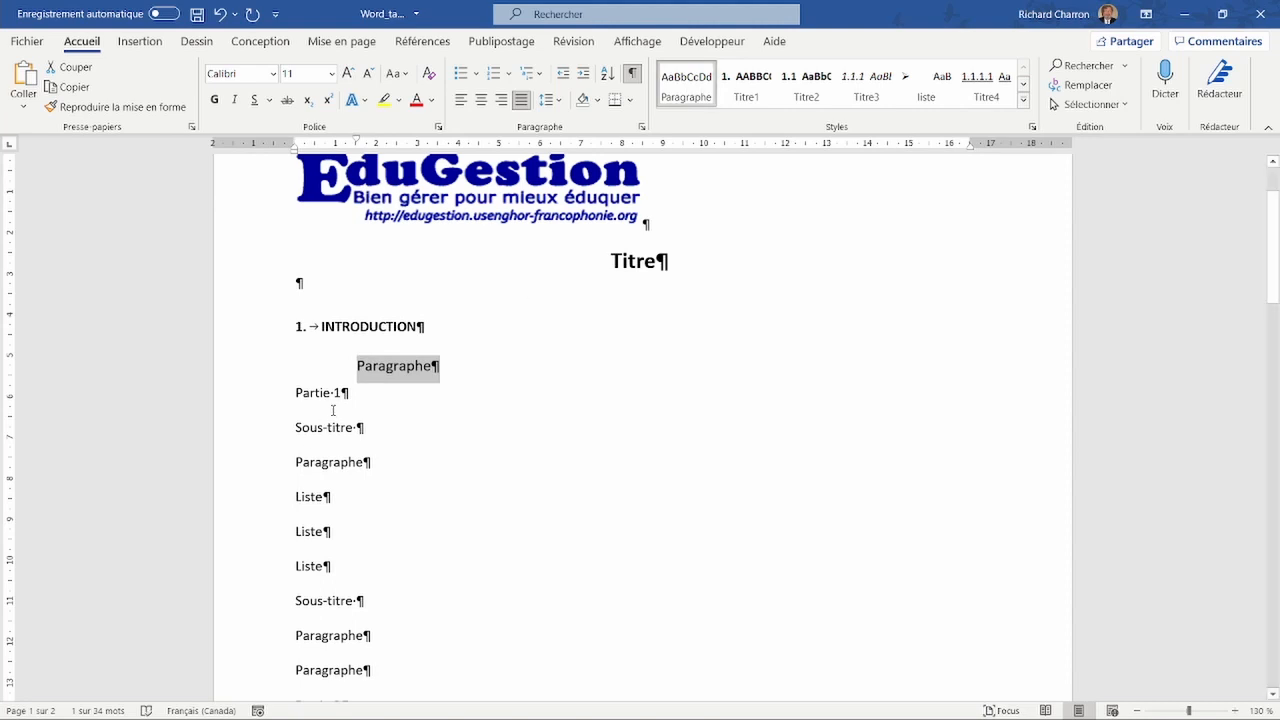
Apply the Titre1 style to Partie 1 and the Titre2 style to the Sous-titre line below it
left_click_drag(351, 394, 294, 394)
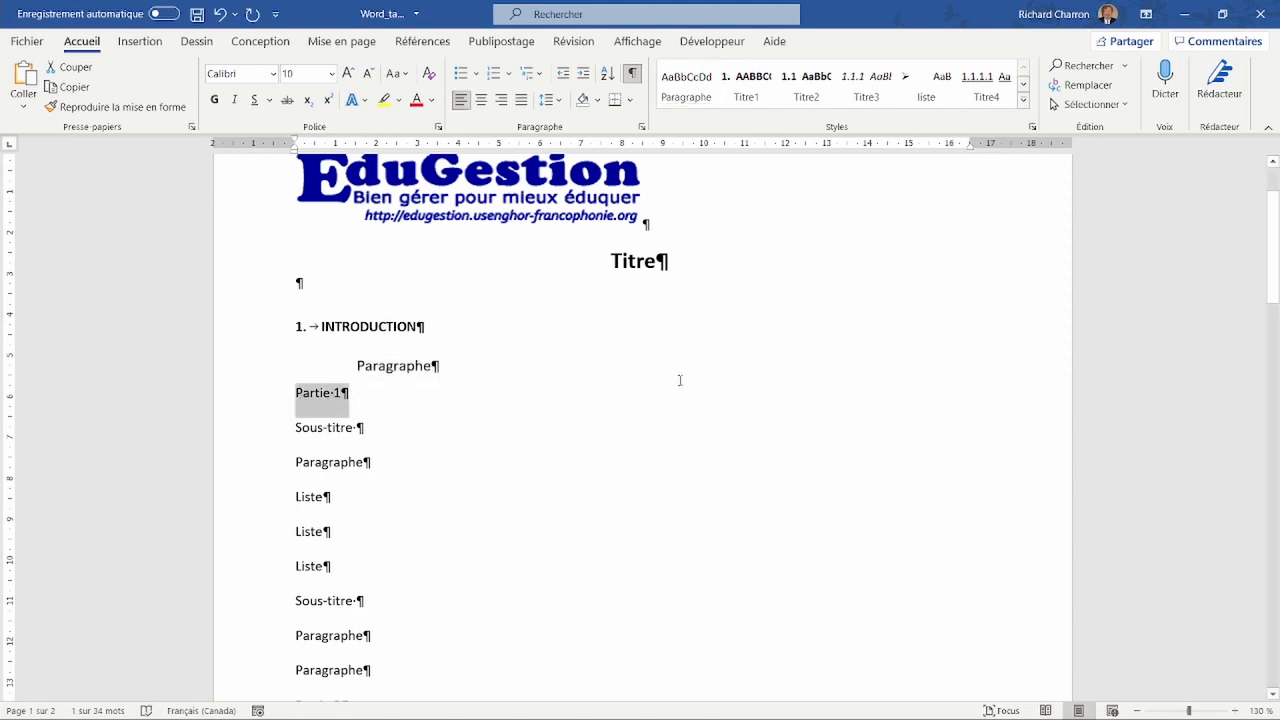
left_click(748, 88)
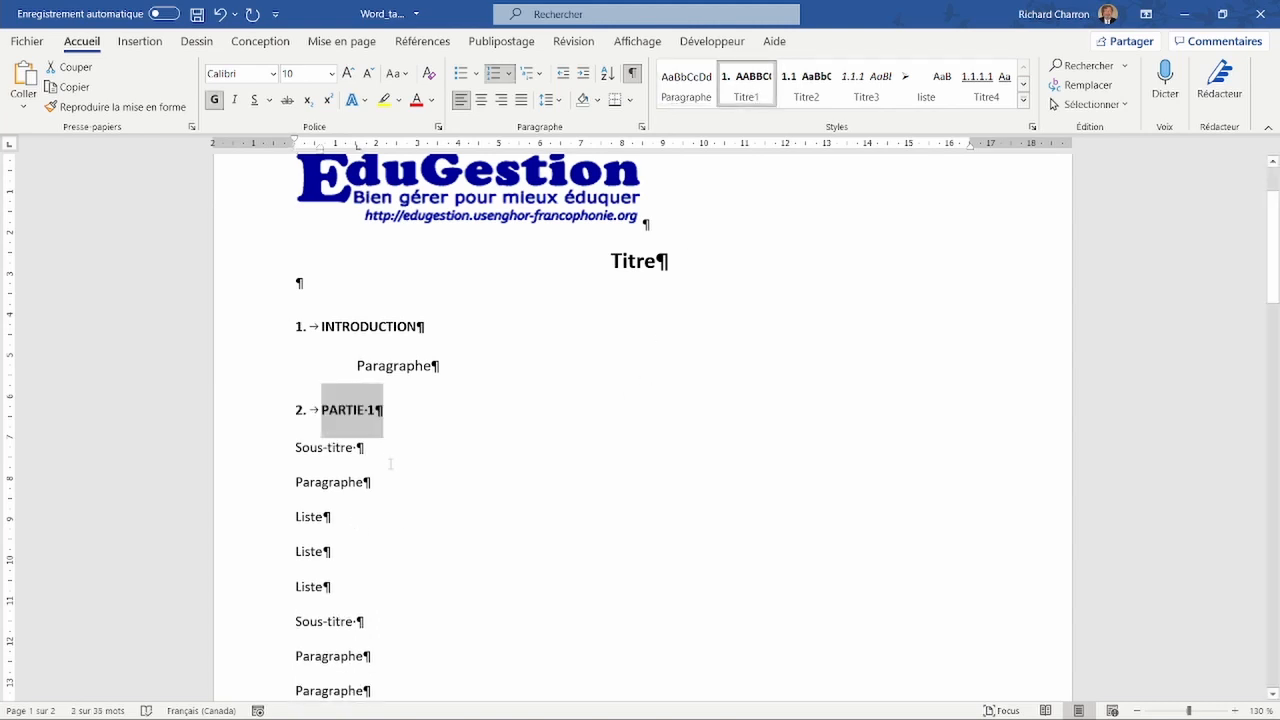
left_click_drag(385, 452, 296, 452)
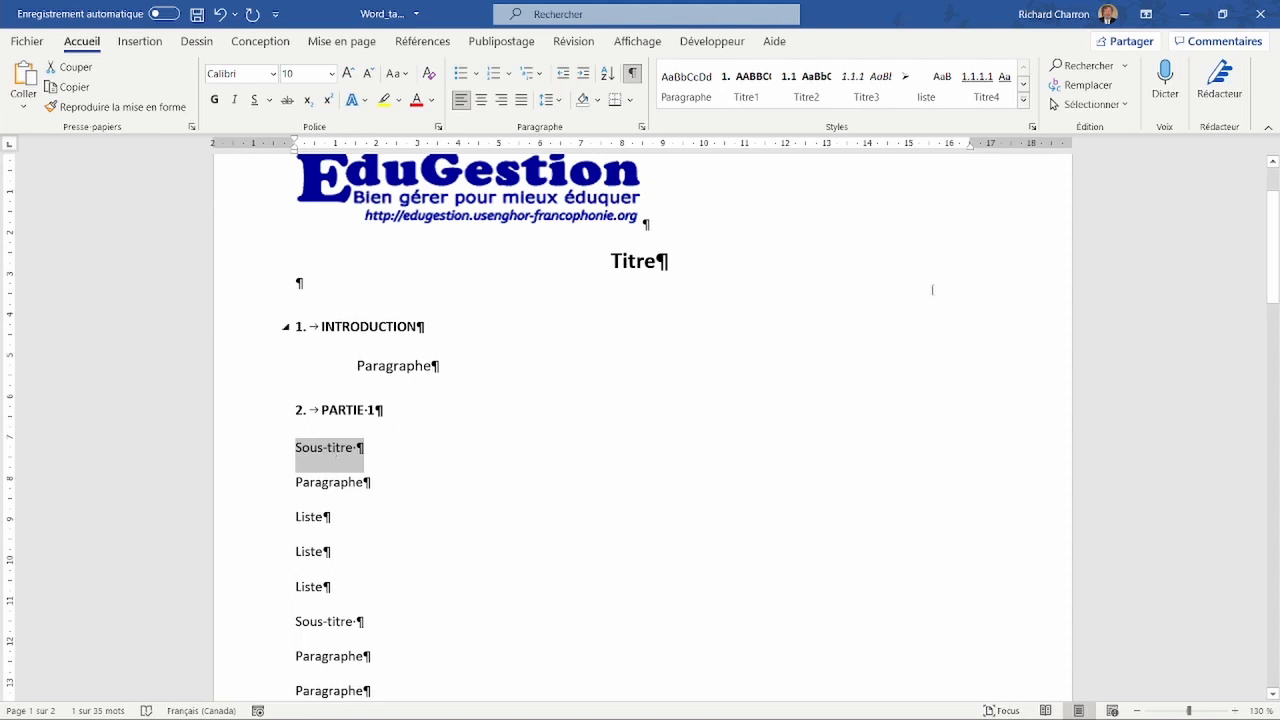
left_click(810, 93)
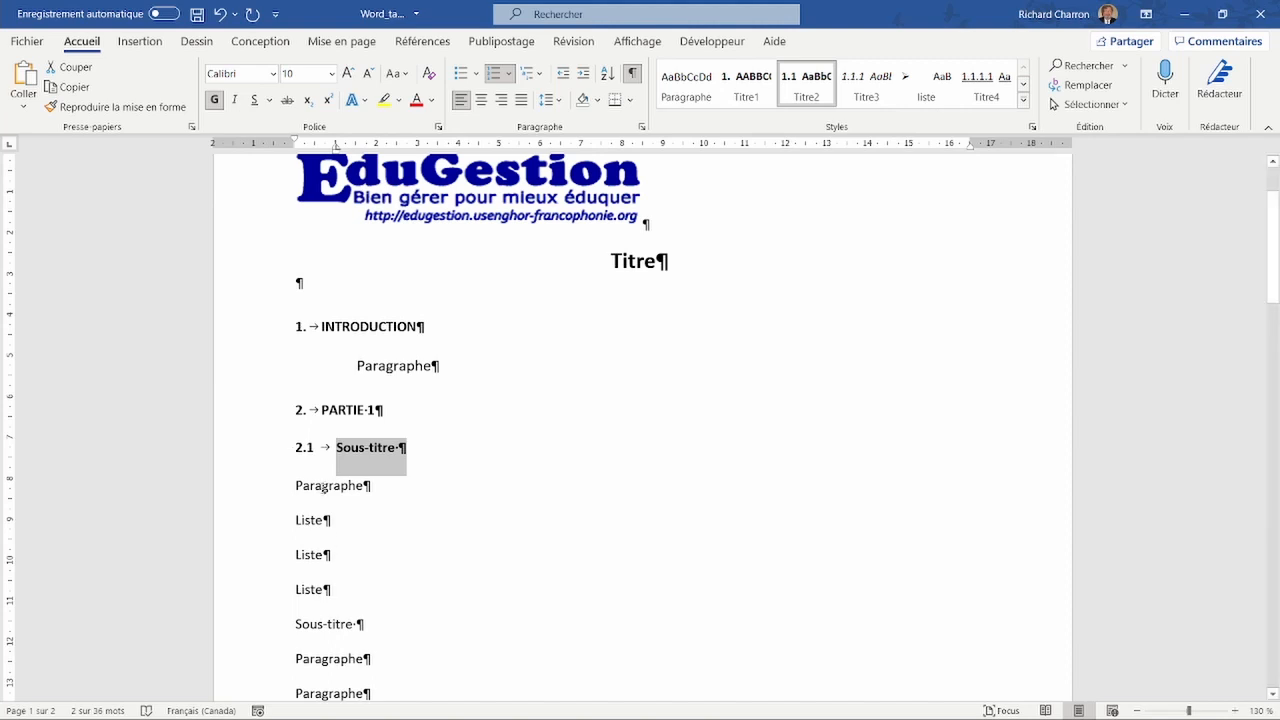
Under the first Sous-titre, apply the Paragraphe style to the Paragraphe line and the liste style to the three Liste lines
left_click(322, 485)
left_click(686, 84)
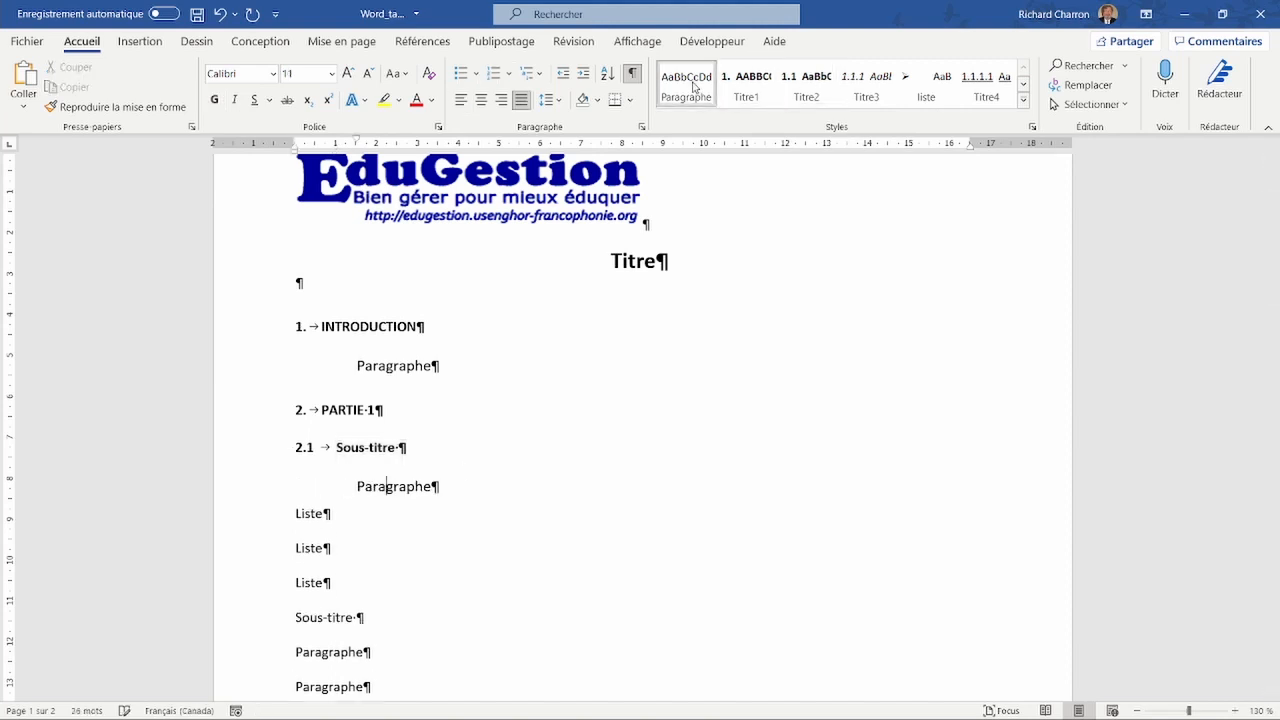
scroll(412, 542, "down", 1)
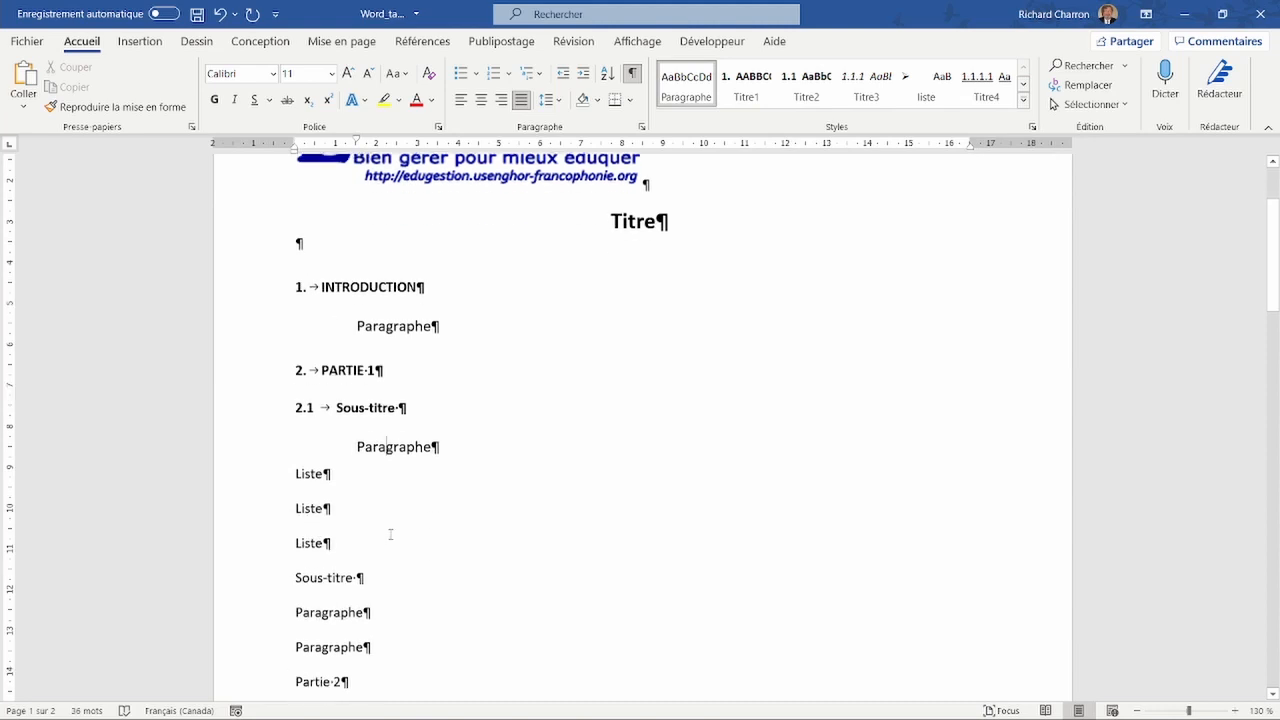
left_click_drag(297, 462, 335, 535)
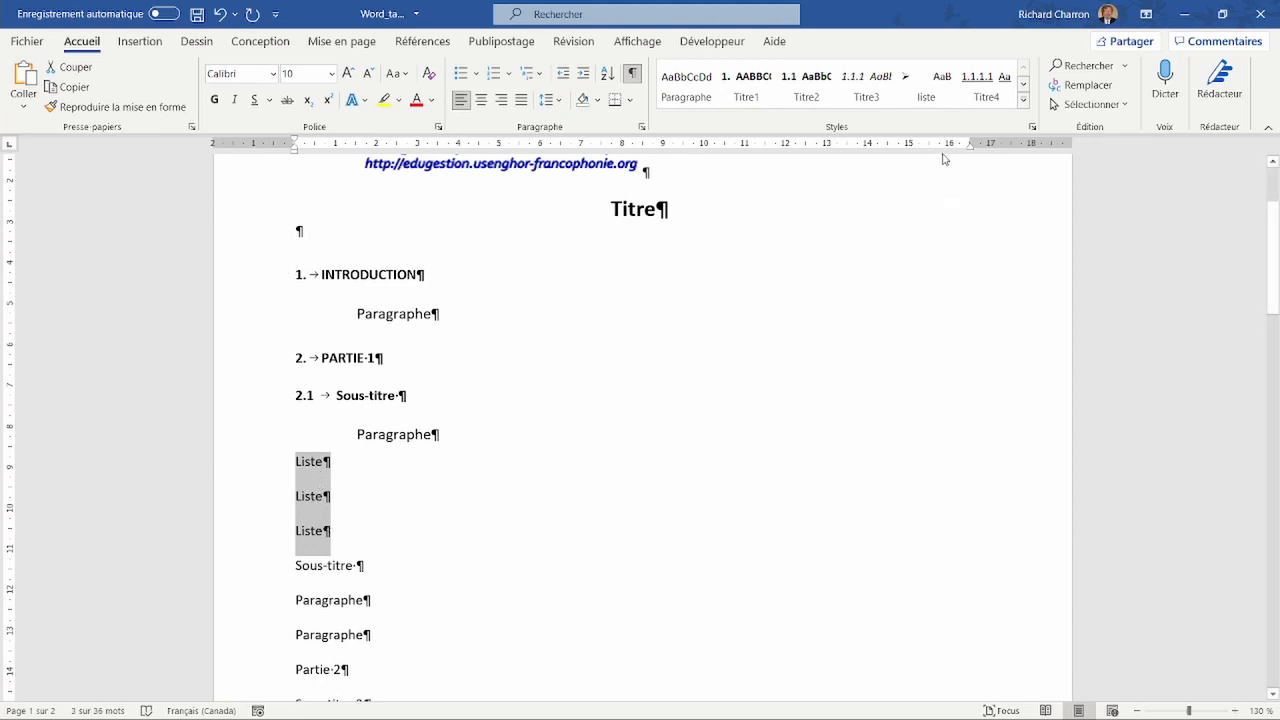
left_click(929, 92)
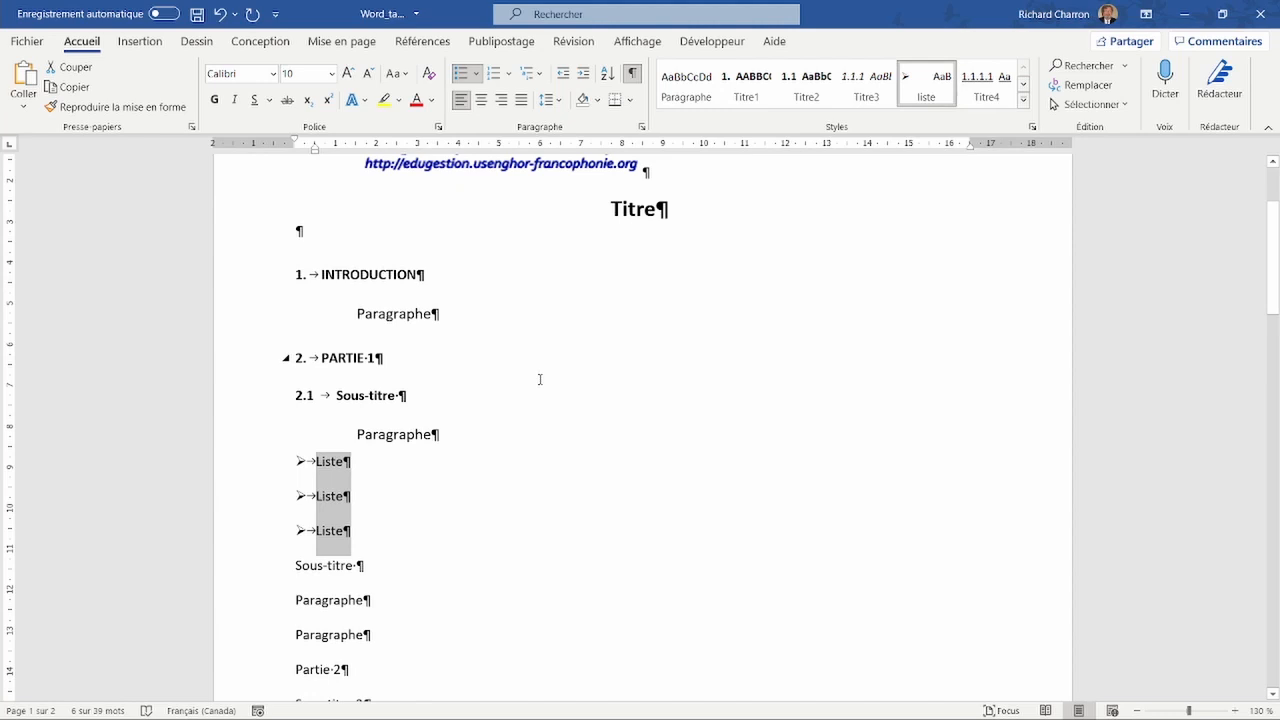
Apply the Titre2 style to the second Sous-titre of Partie 1 and the Paragraphe style to the two lines below it
scroll(231, 531, "down", 4)
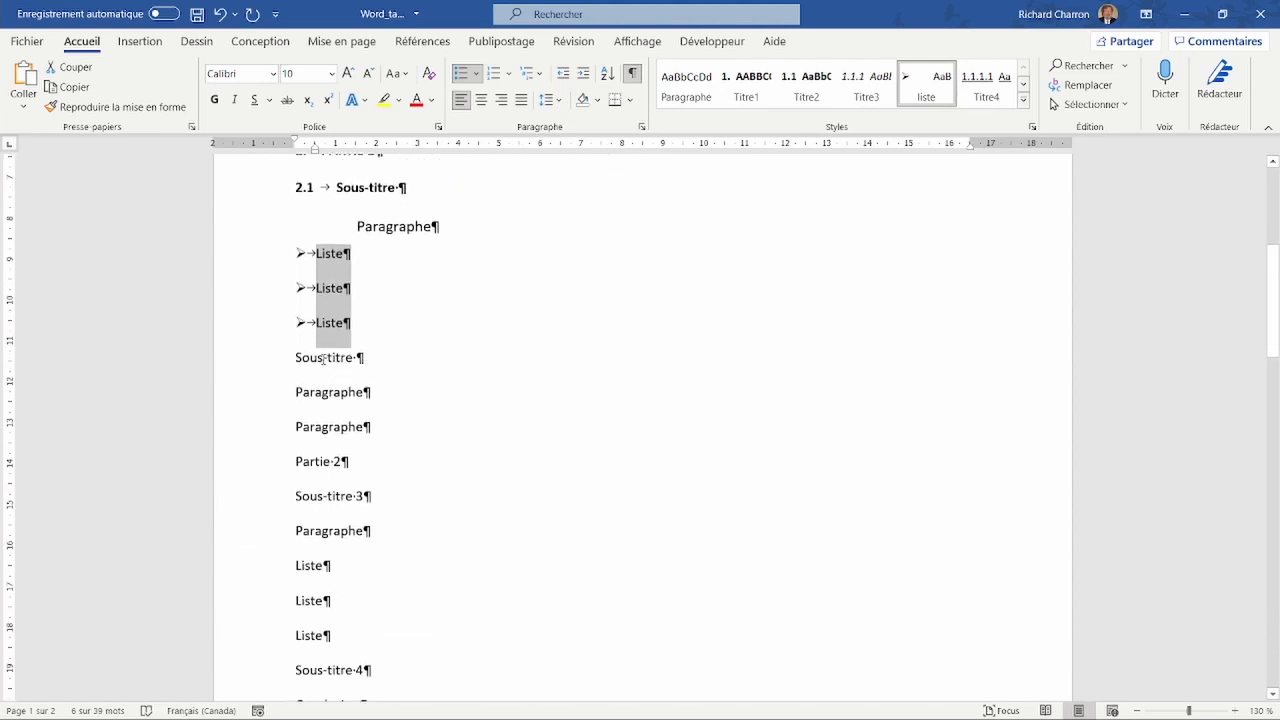
left_click(319, 357)
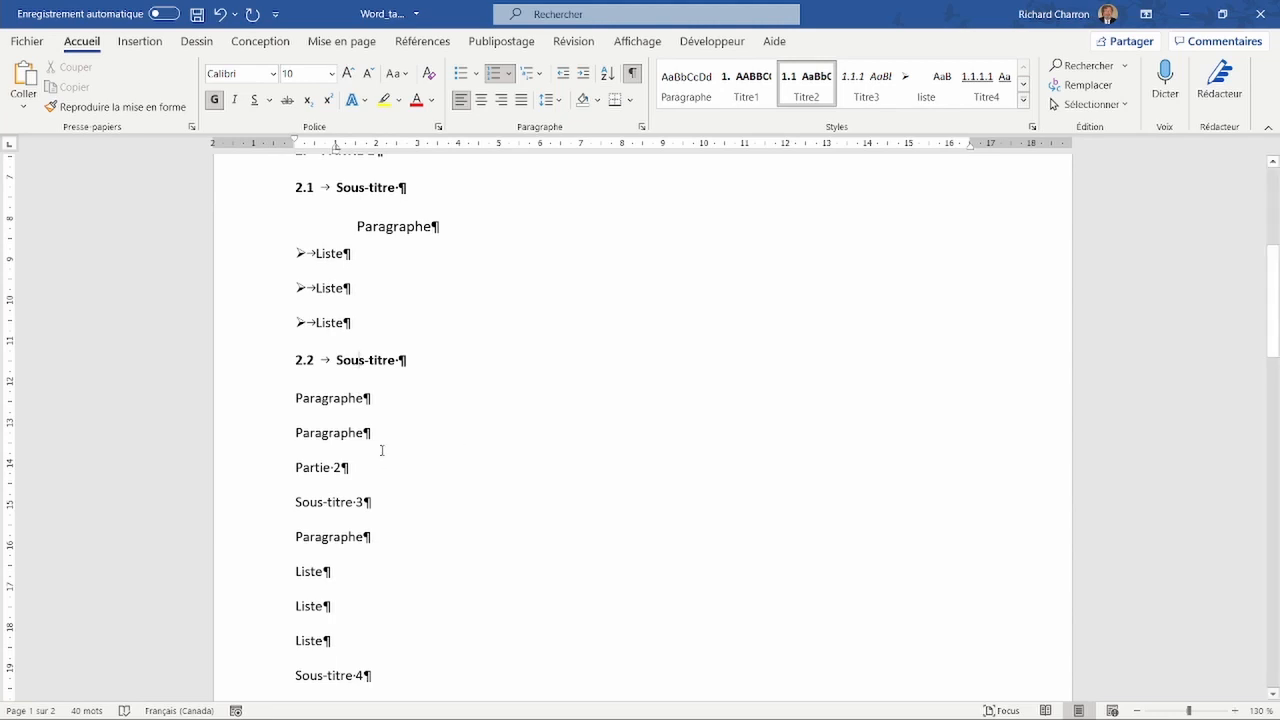
left_click(340, 399)
left_click_drag(379, 428, 296, 392)
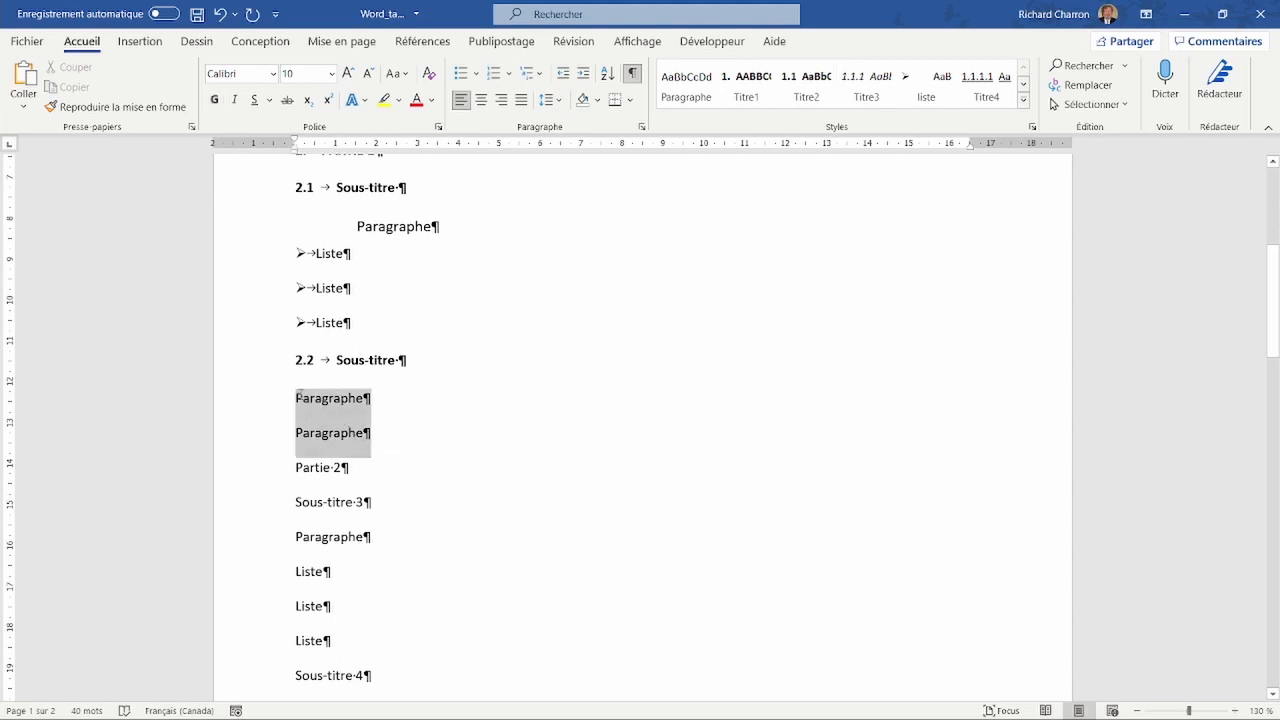
left_click(687, 86)
Apply the Titre1 style to Partie 2 and the Titre2 style to Sous-titre 3
scroll(470, 445, "down", 1)
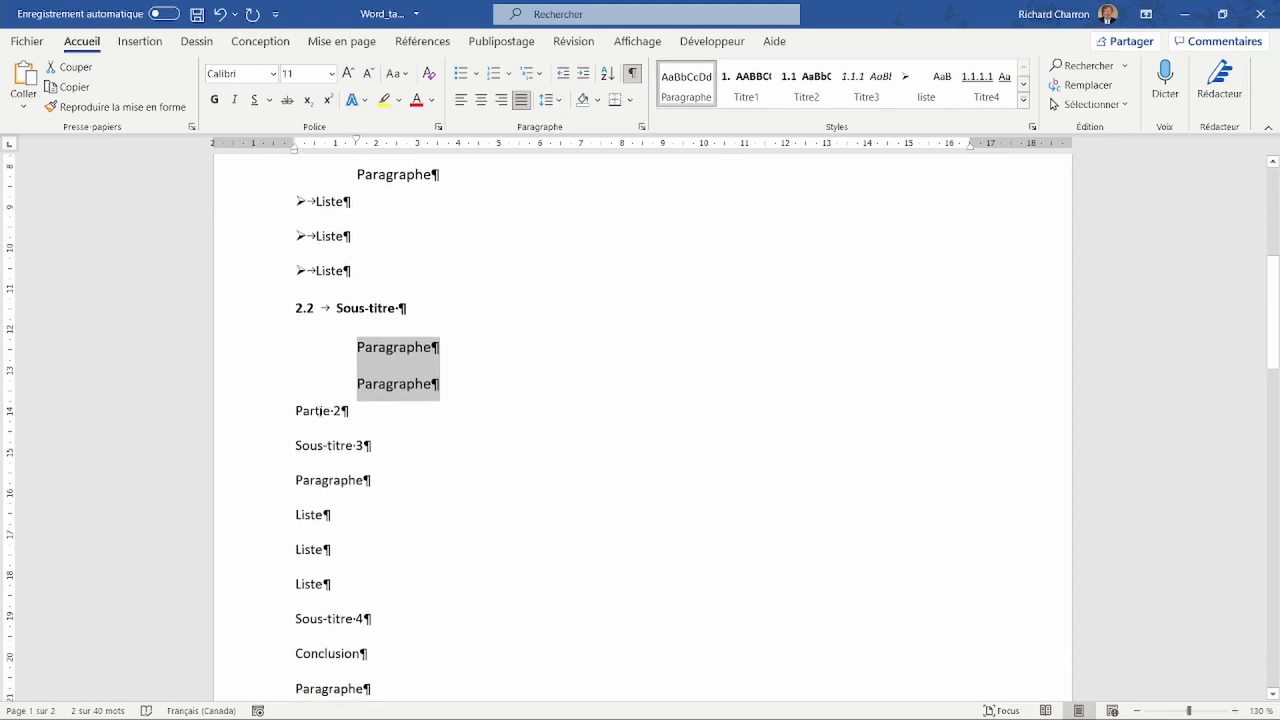
left_click(311, 410)
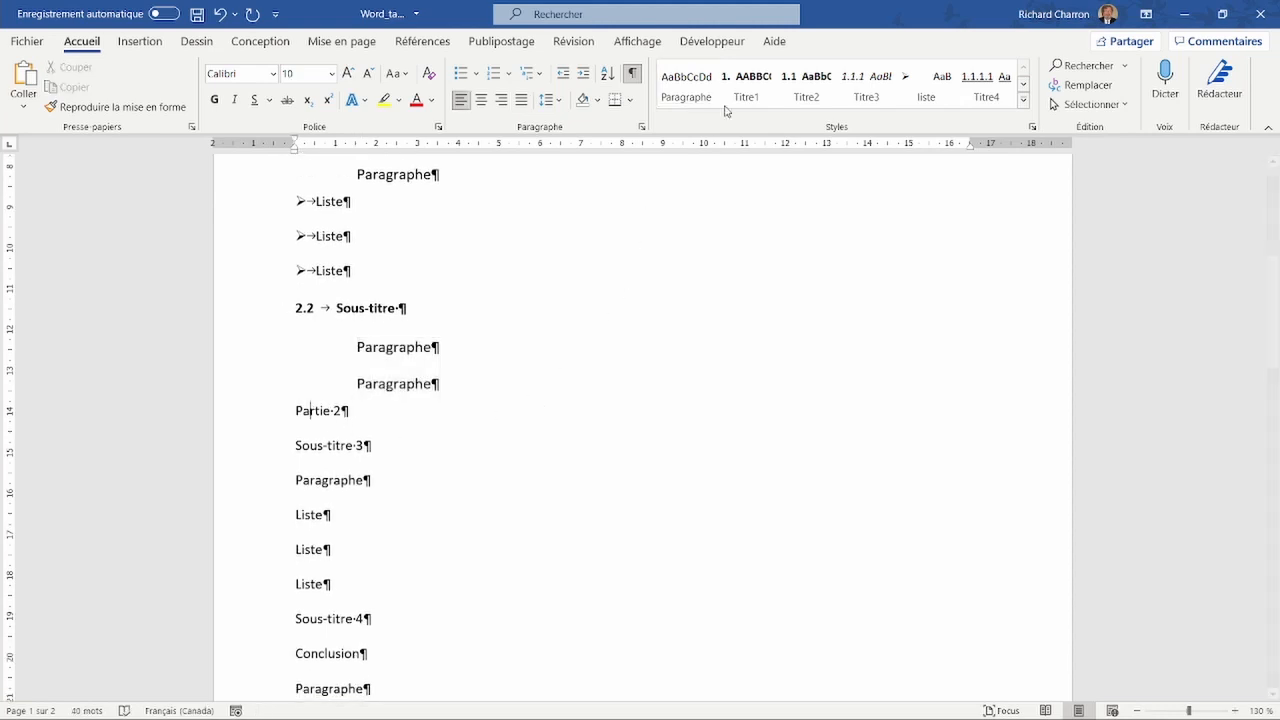
left_click(754, 88)
scroll(597, 314, "down", 2)
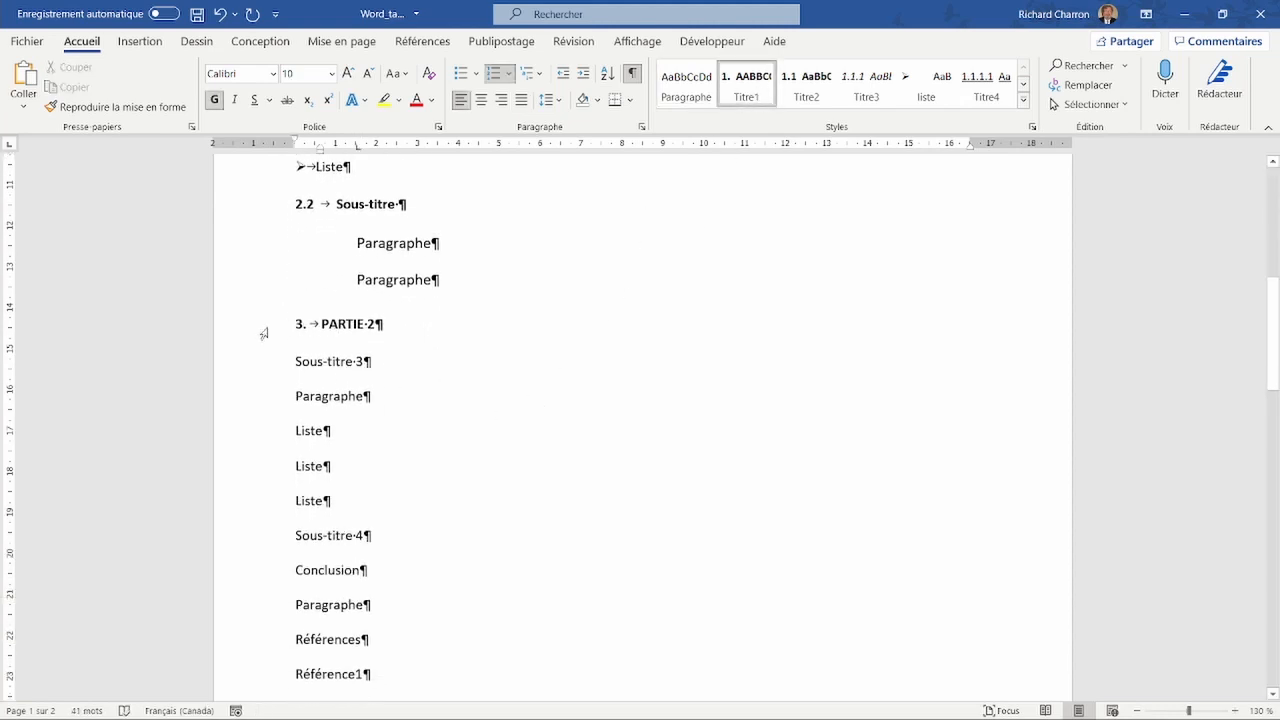
left_click(333, 361)
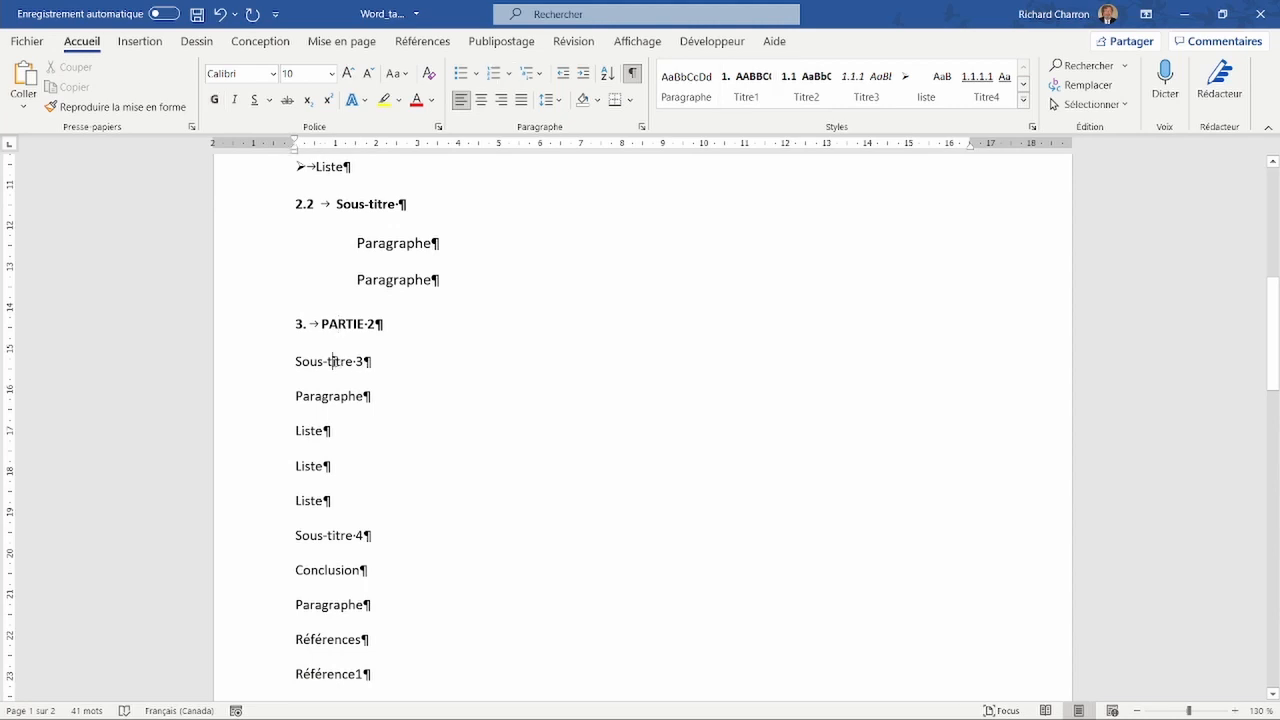
left_click(815, 88)
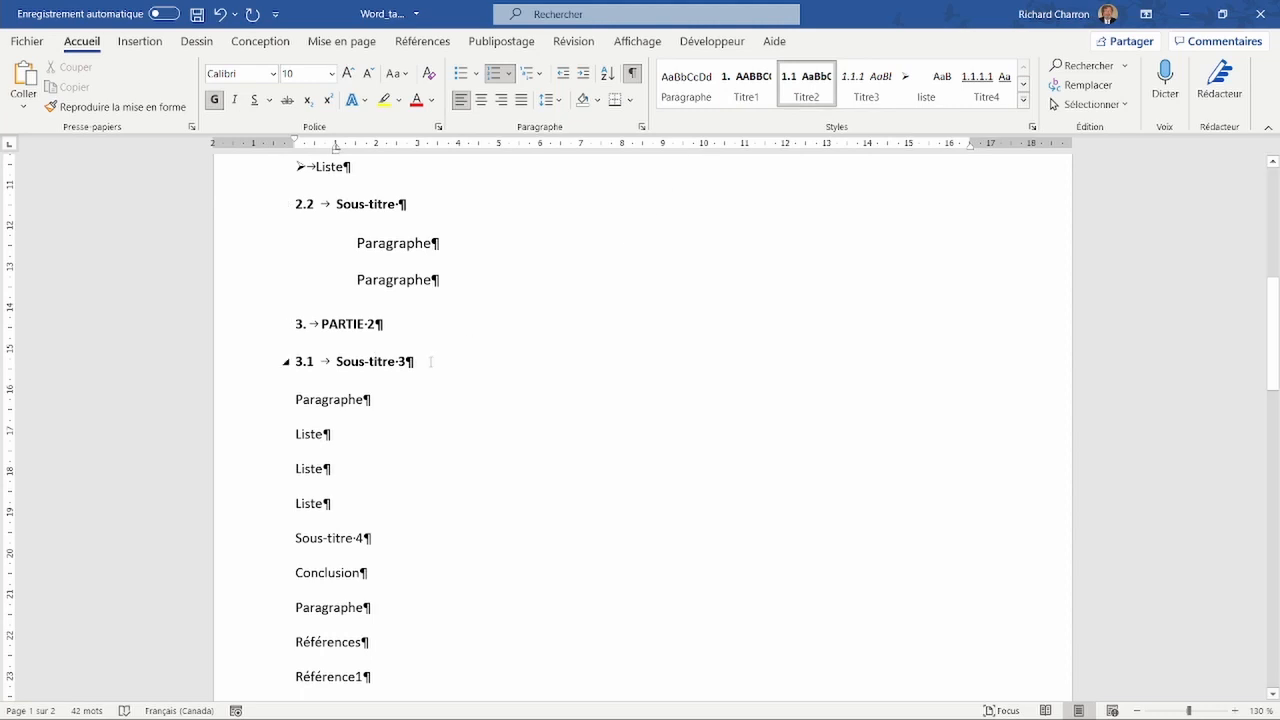
Apply the Titre1 style to the Paragraphe line directly under Sous-titre 3
scroll(320, 360, "down", 1)
left_click(343, 349)
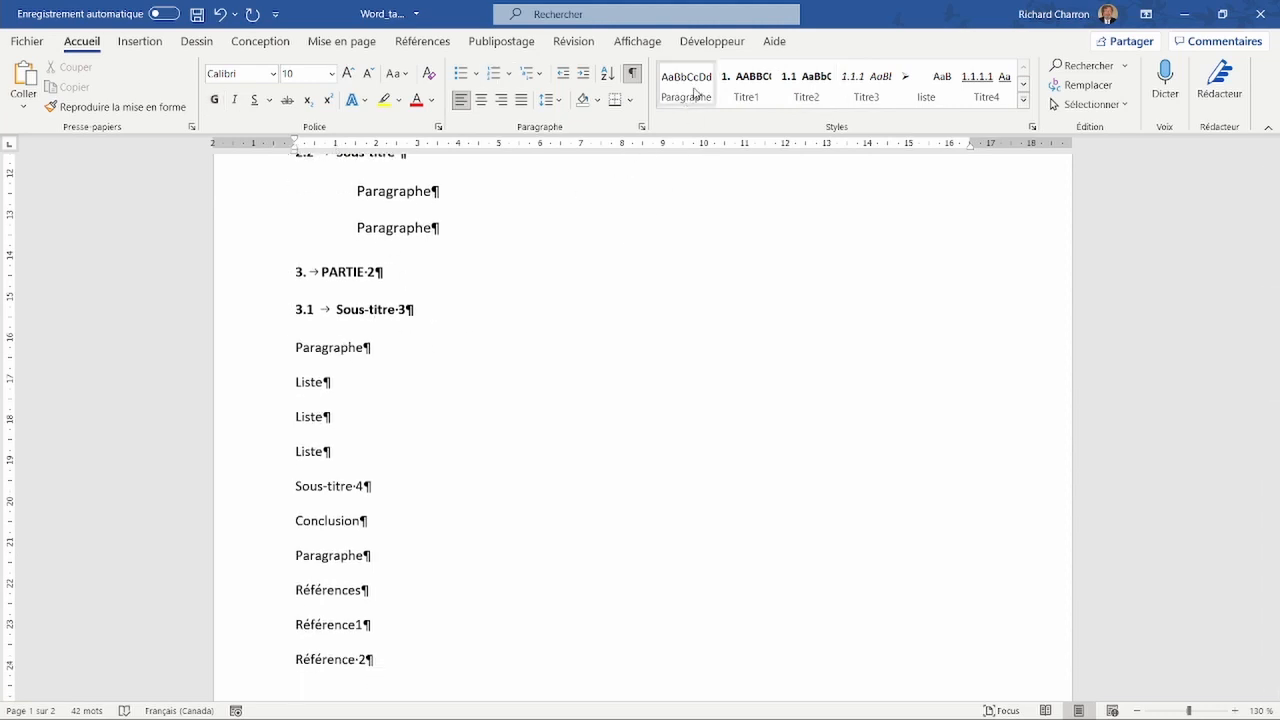
left_click(280, 351)
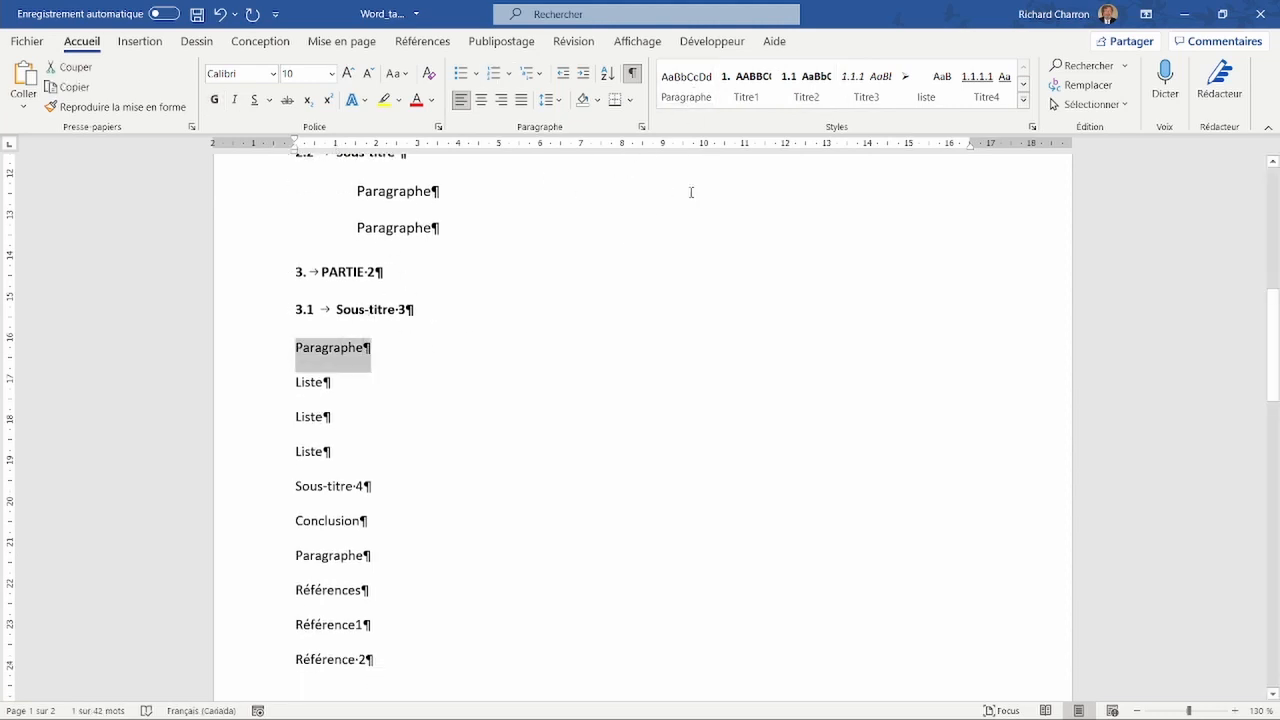
left_click(720, 90)
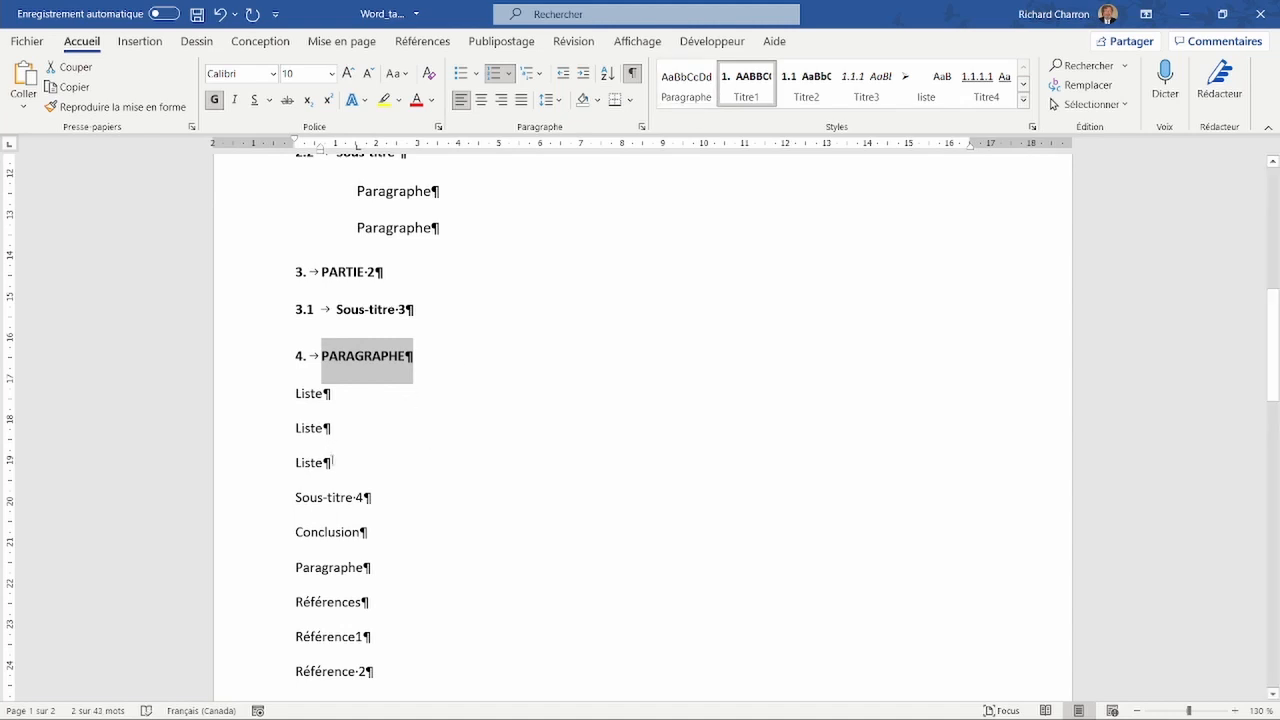
In Partie 2, apply the liste style to the three Liste lines and the Titre2 style to Sous-titre 4
left_click_drag(334, 463, 286, 400)
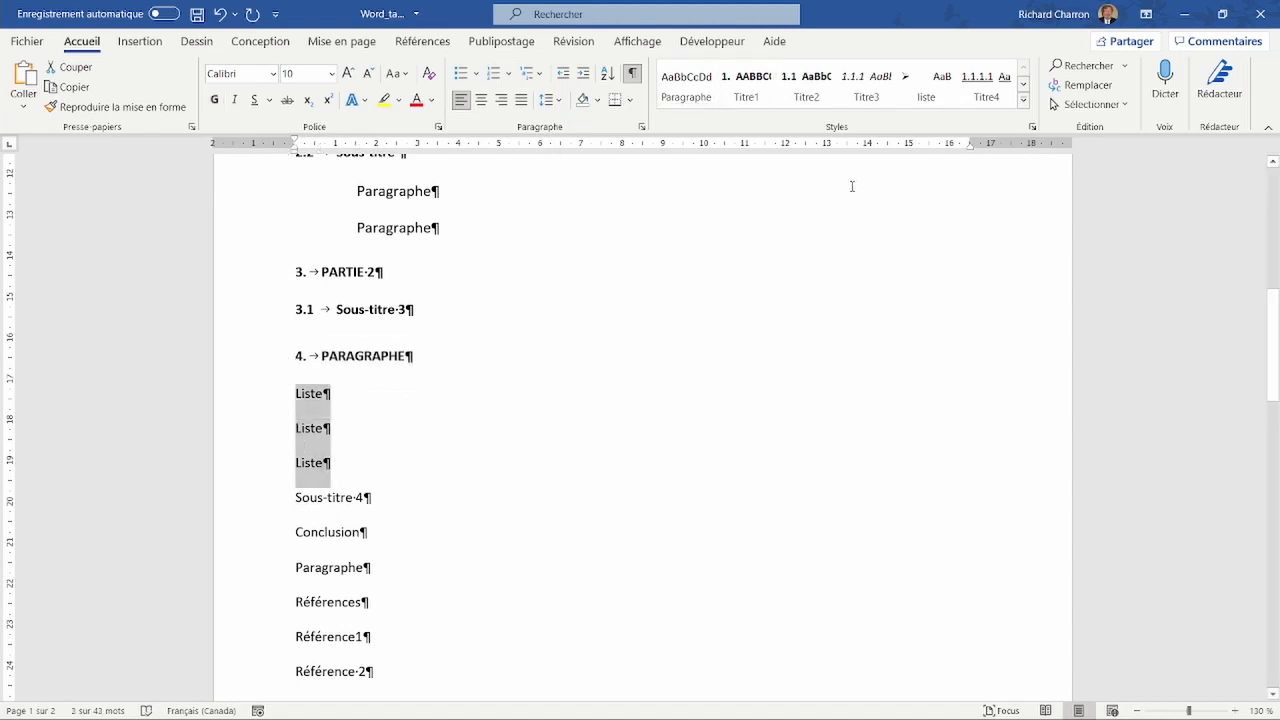
left_click(930, 90)
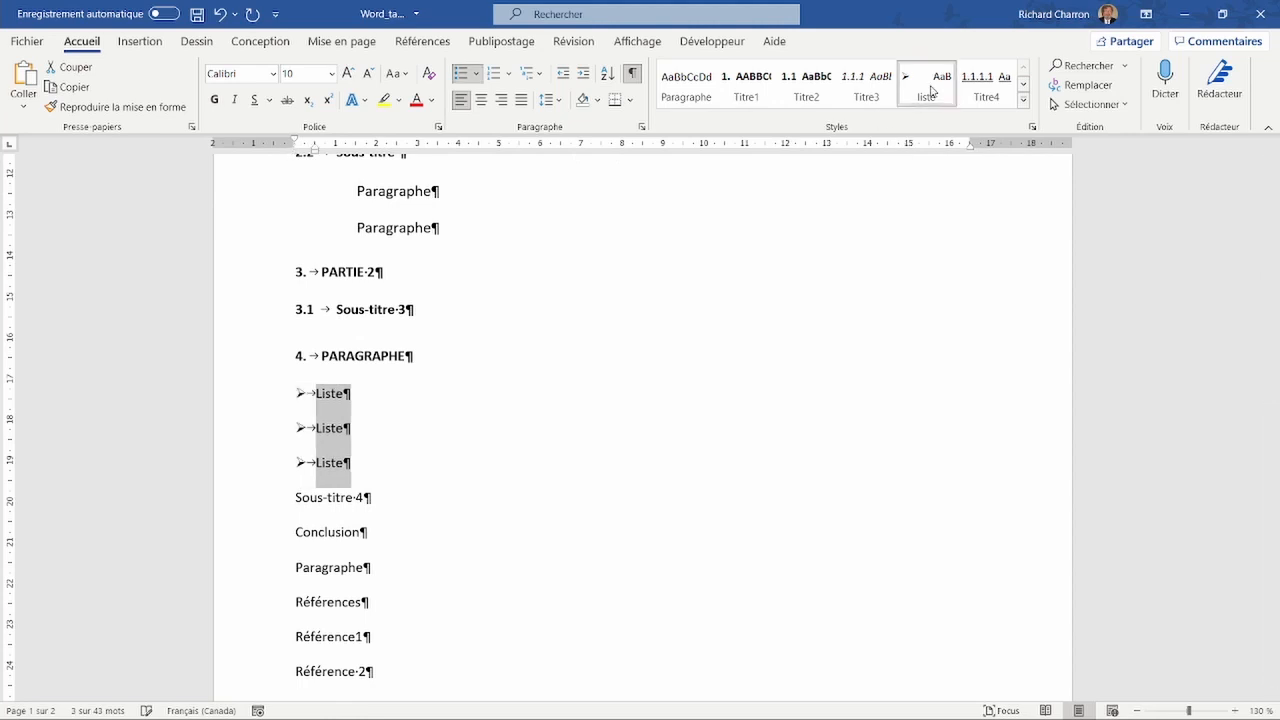
scroll(434, 407, "down", 2)
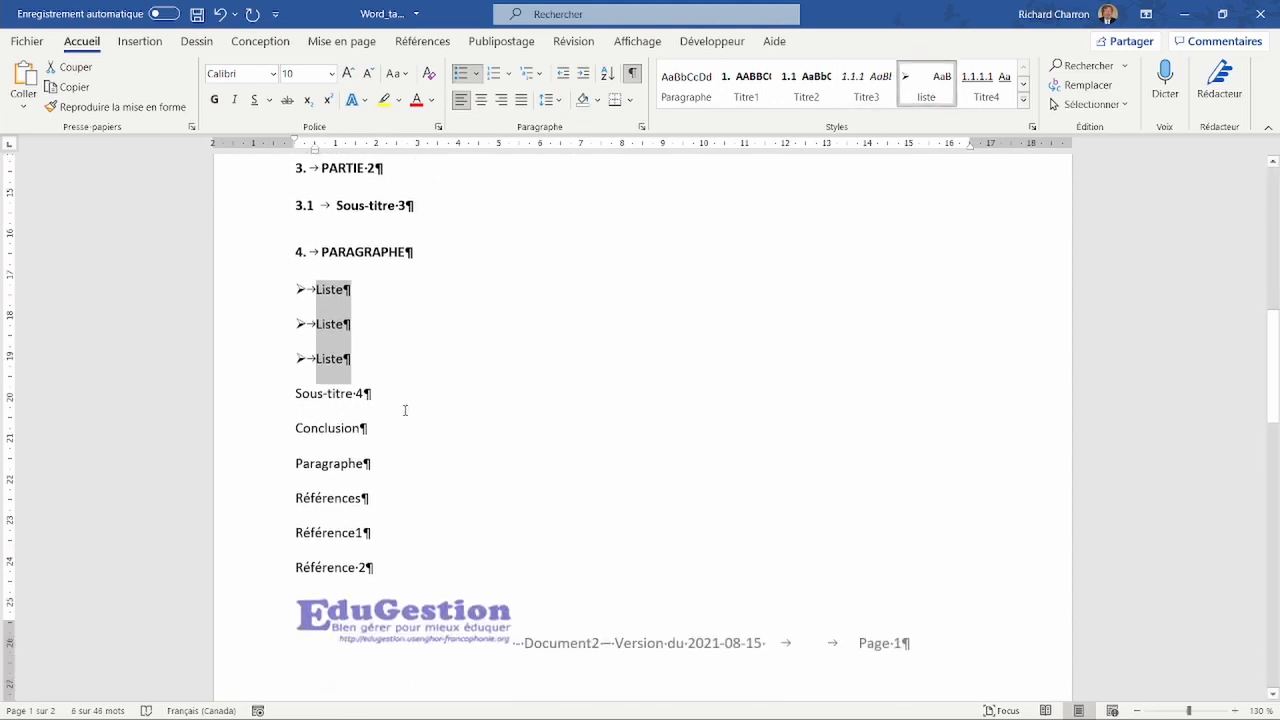
left_click(298, 405)
left_click(806, 90)
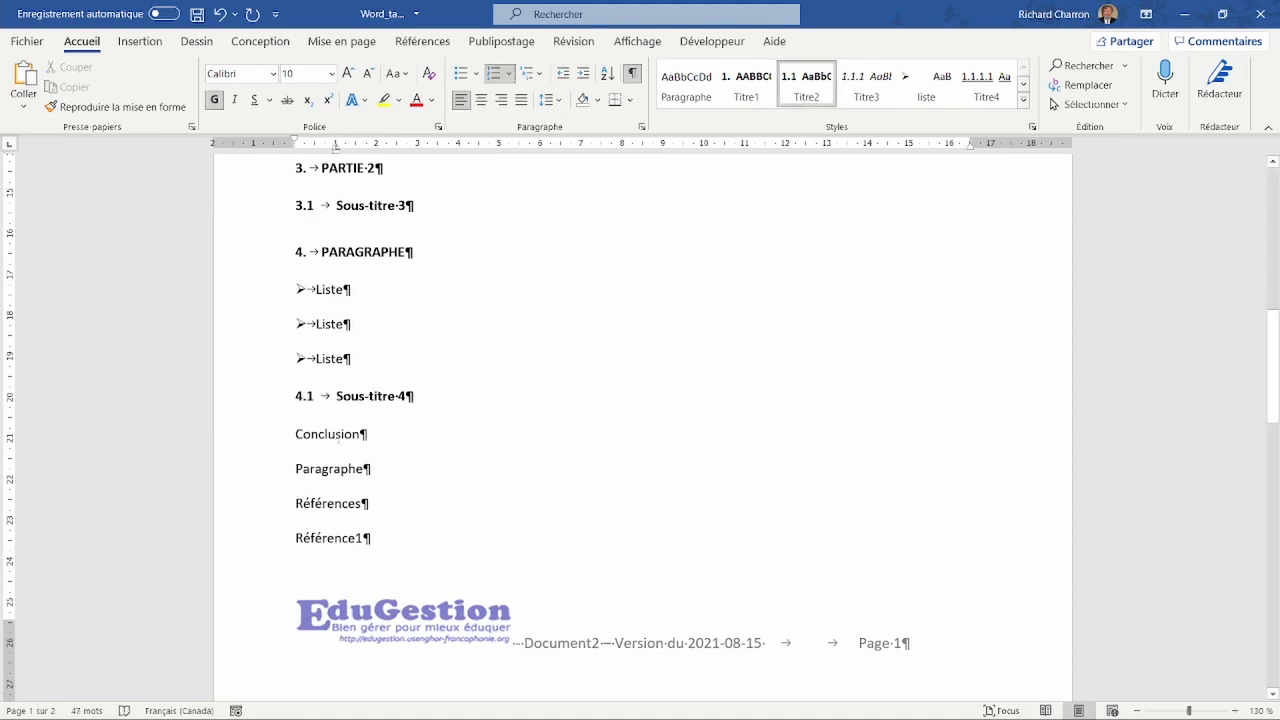
Apply the Titre1 style to Conclusion and Références, and the Paragraphe style to the line between them
left_click(338, 437)
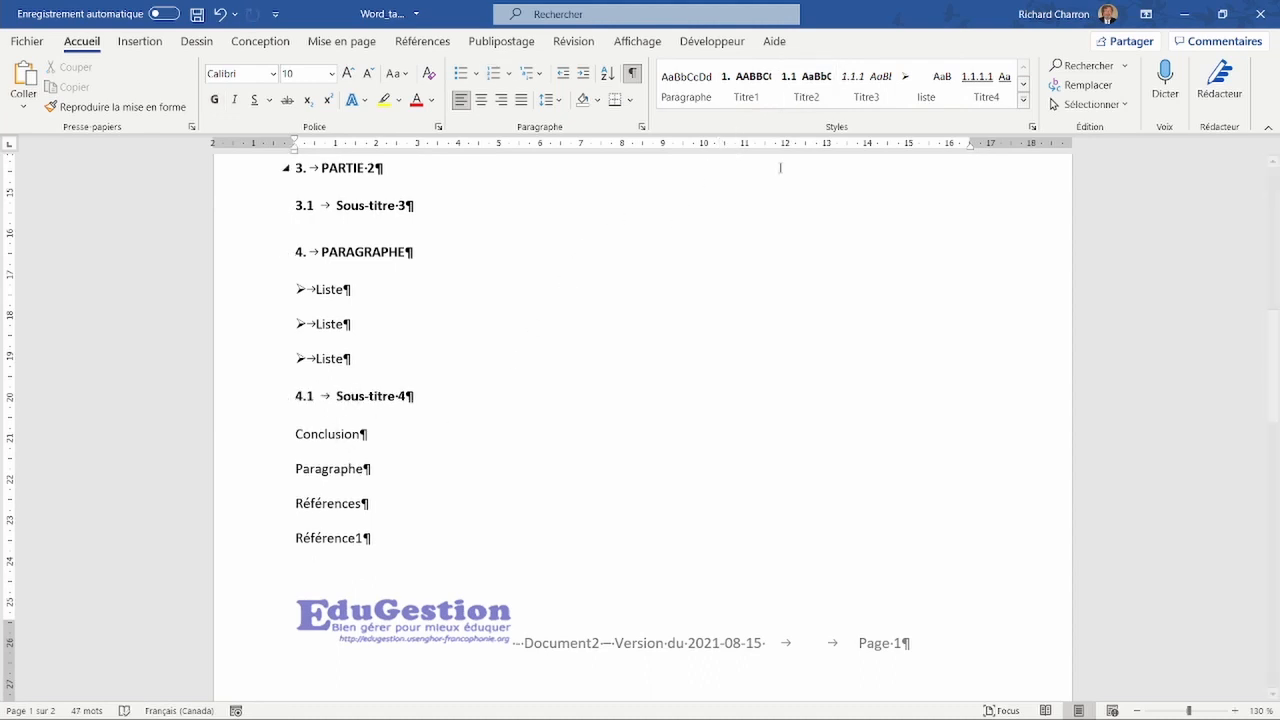
left_click(746, 85)
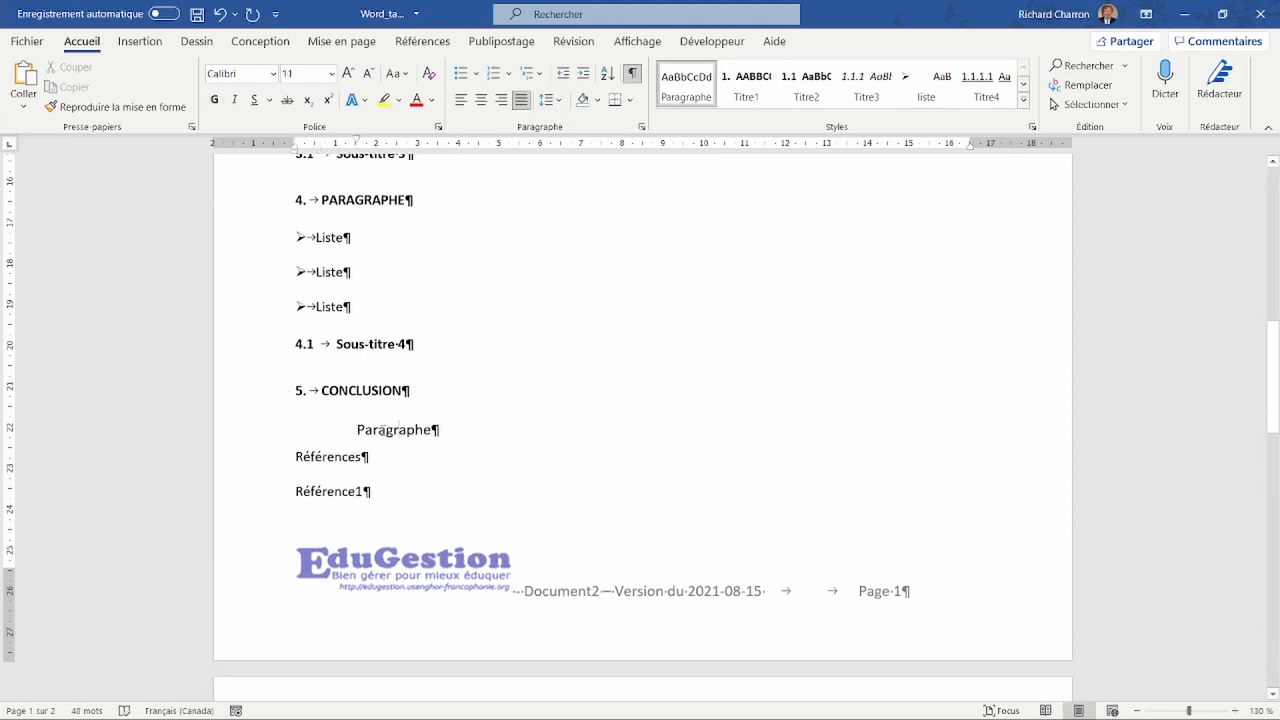
scroll(398, 428, "down", 2)
left_click(339, 338)
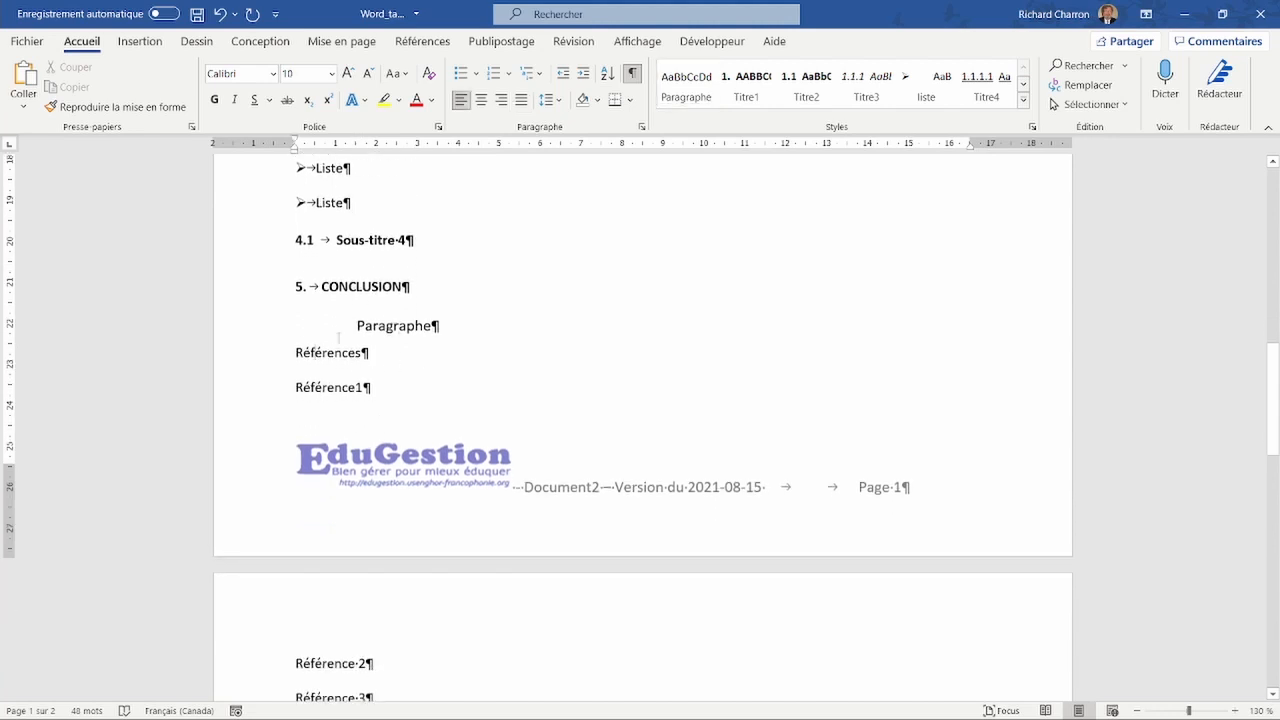
left_click(746, 86)
Format the four Référence lines under the Références heading as a numbered list
scroll(612, 297, "down", 2)
scroll(612, 297, "down", 1)
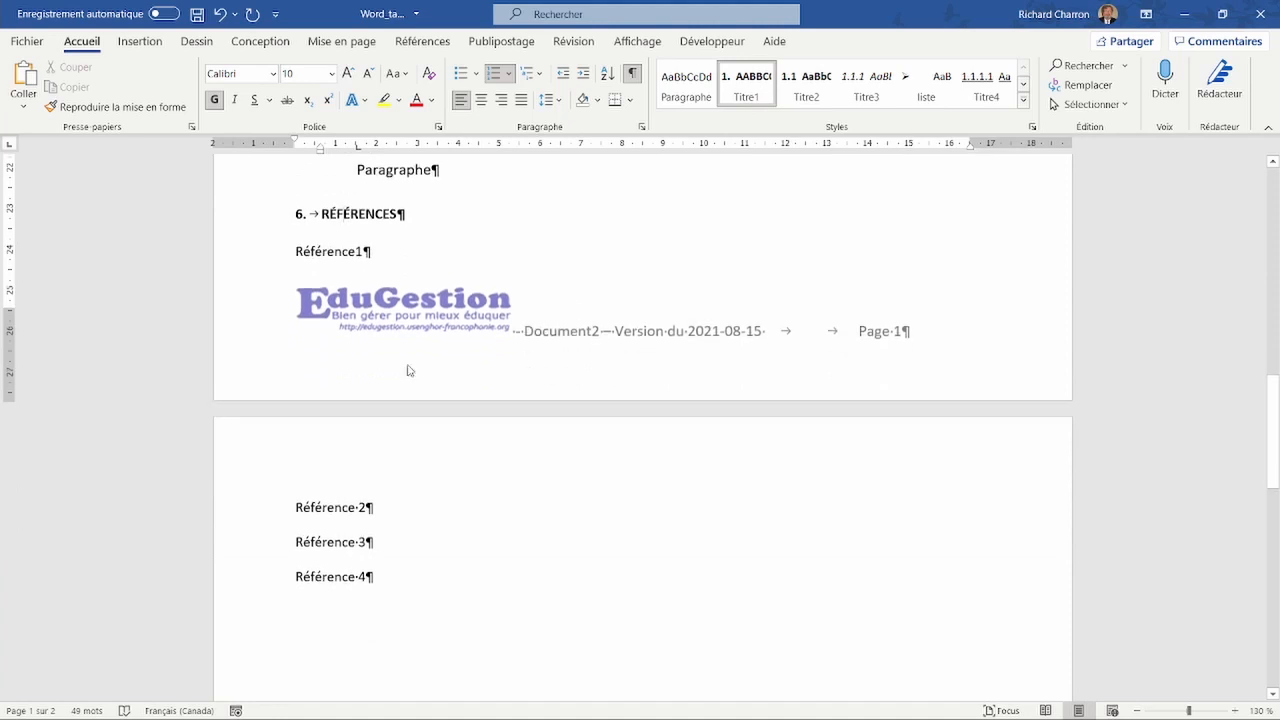
left_click_drag(376, 577, 273, 342)
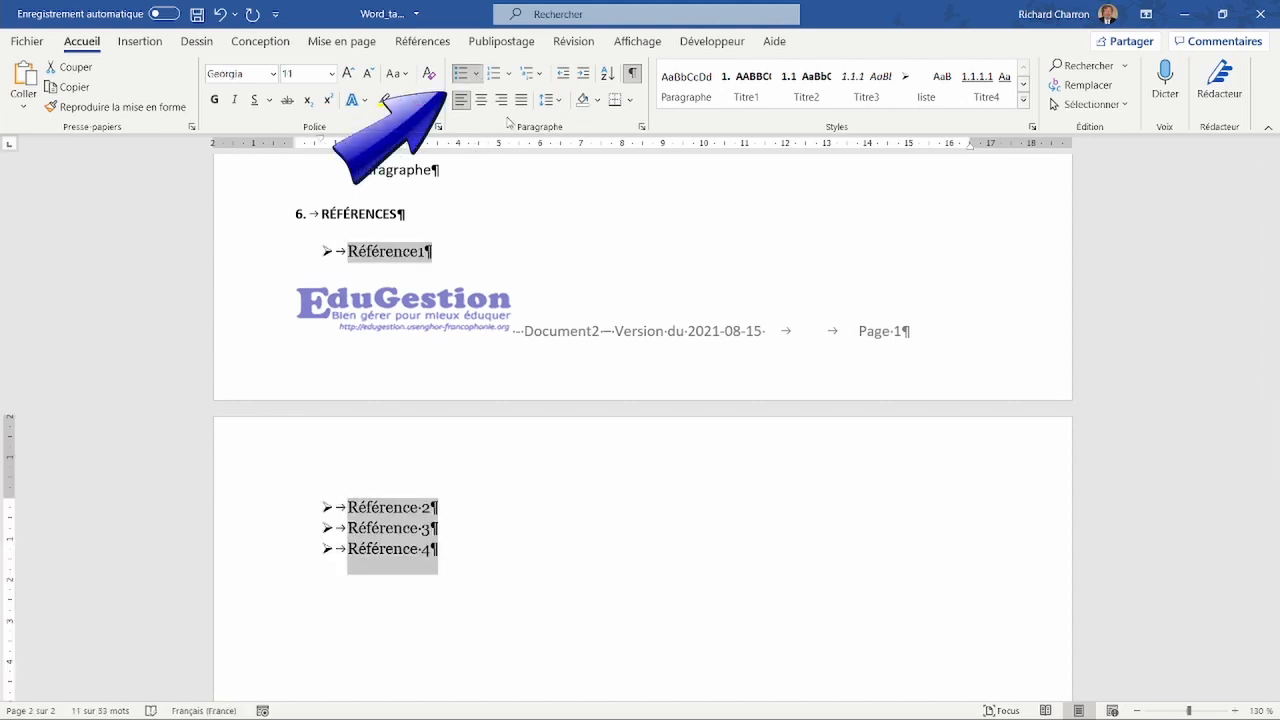
left_click(500, 76)
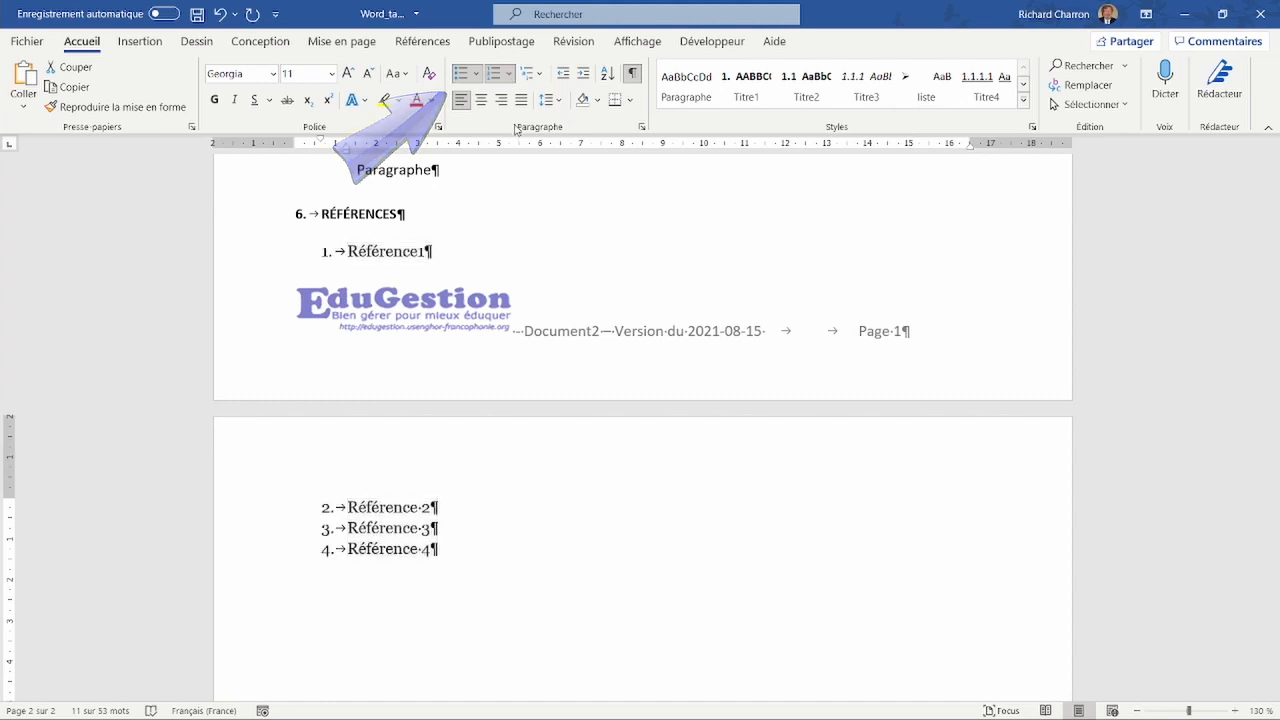
scroll(541, 315, "up", 1)
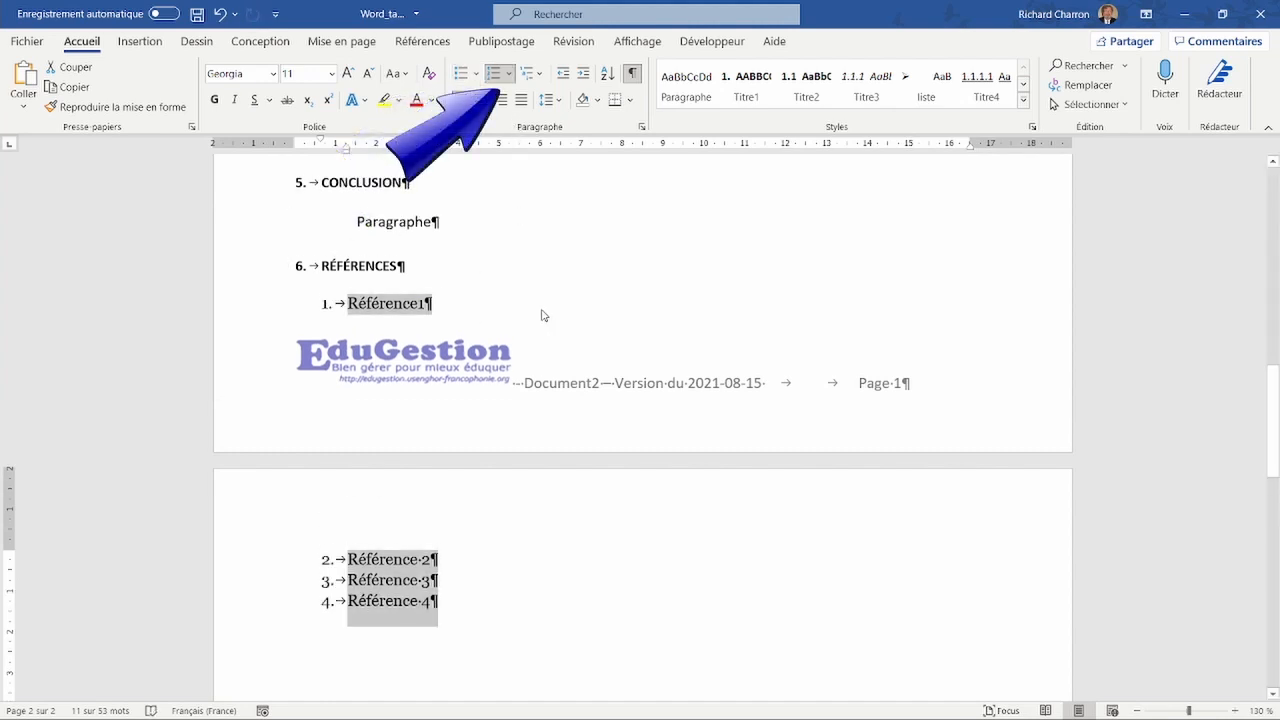
scroll(541, 395, "down", 4)
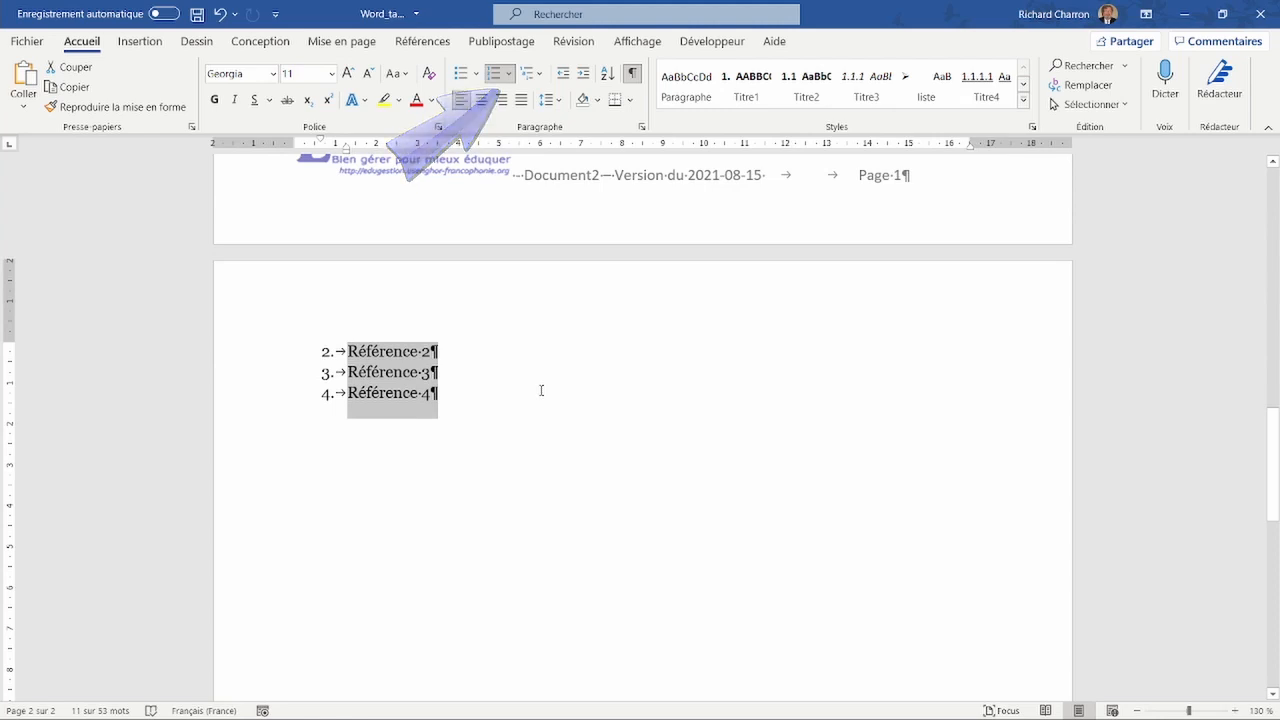
Insert a page break just before the Introduction heading
scroll(541, 390, "up", 20)
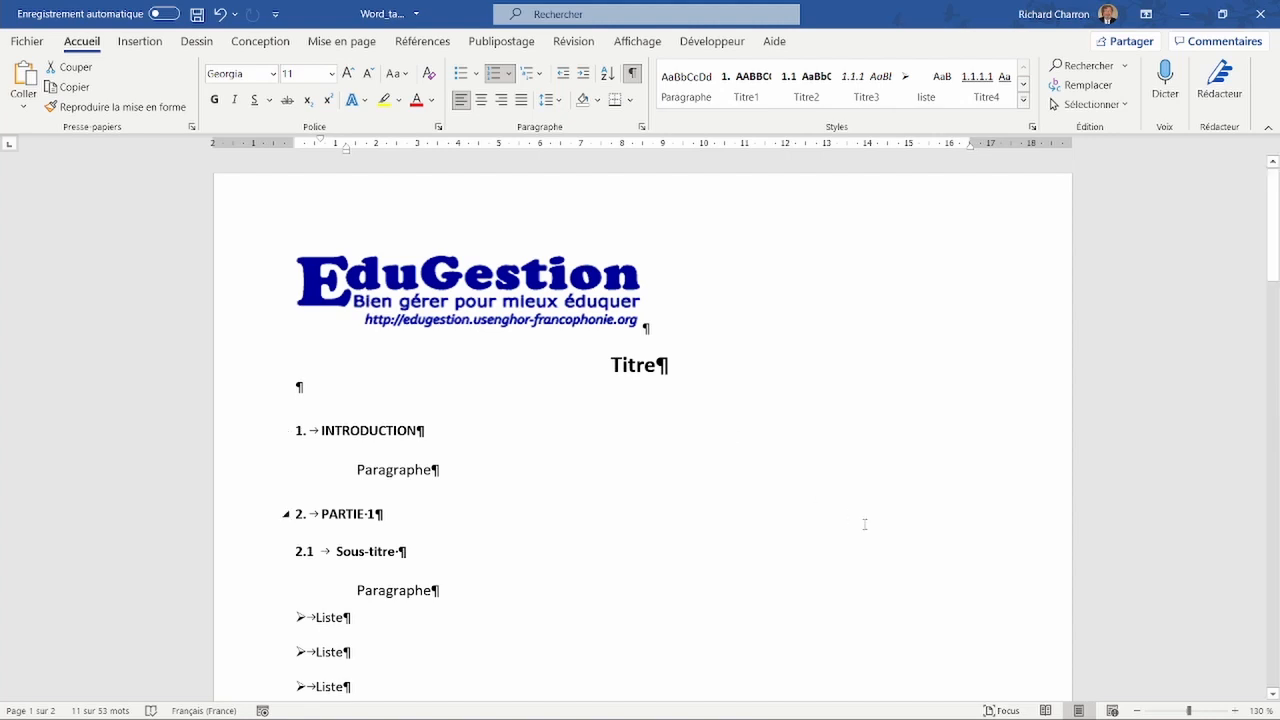
left_click(298, 432)
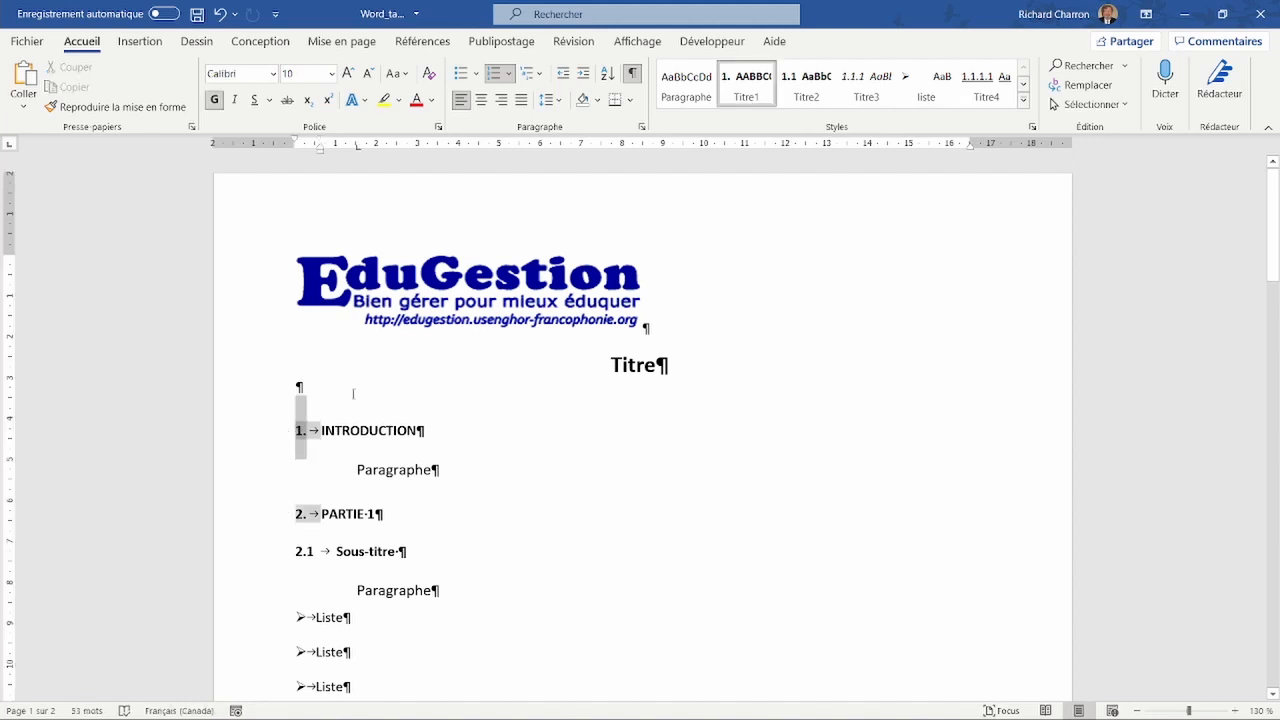
left_click(140, 41)
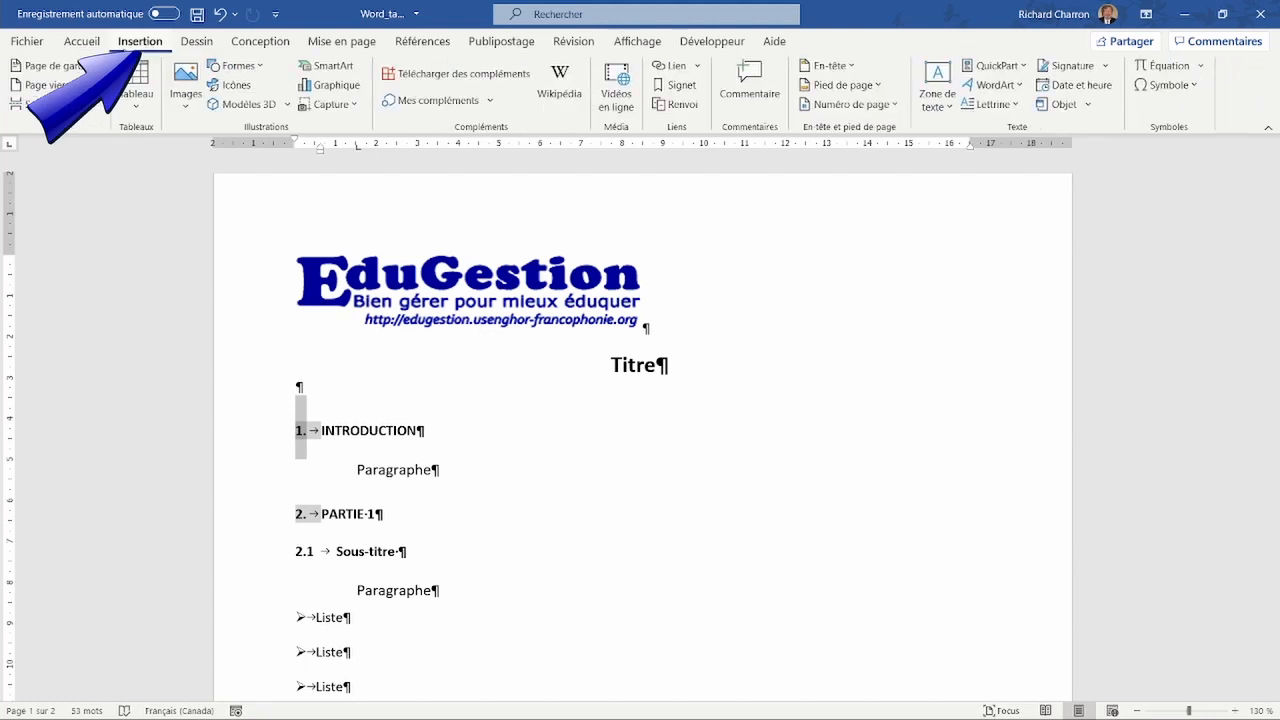
left_click(62, 106)
scroll(263, 388, "down", 5)
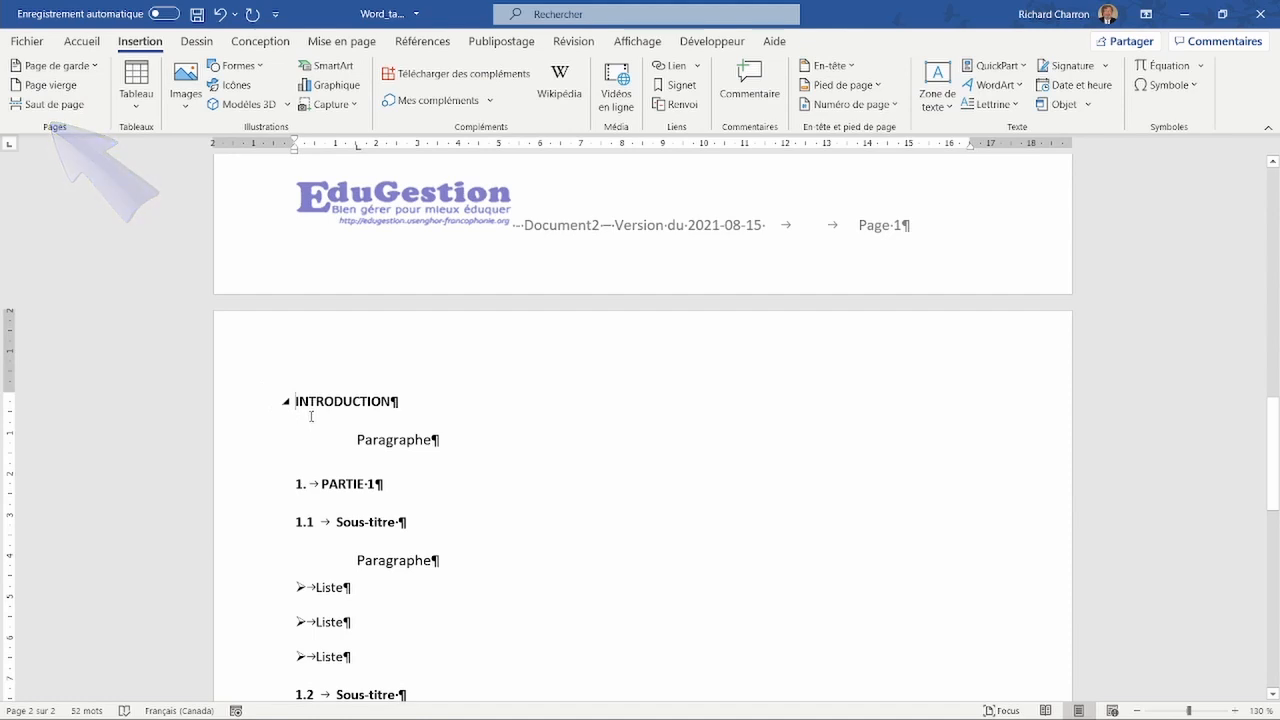
Add an empty paragraph between the document title and the page break, and insert an automatic table of contents titled Table des matières there
scroll(311, 416, "up", 5)
scroll(311, 416, "up", 15)
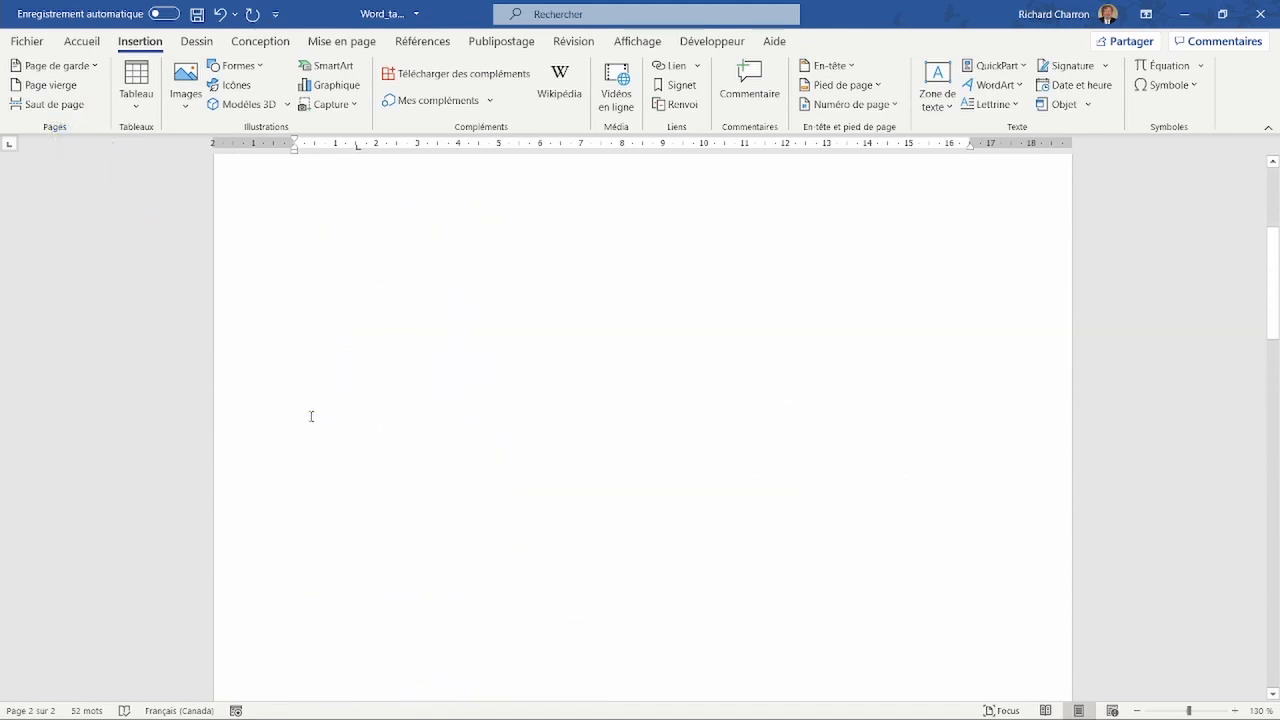
left_click(320, 335)
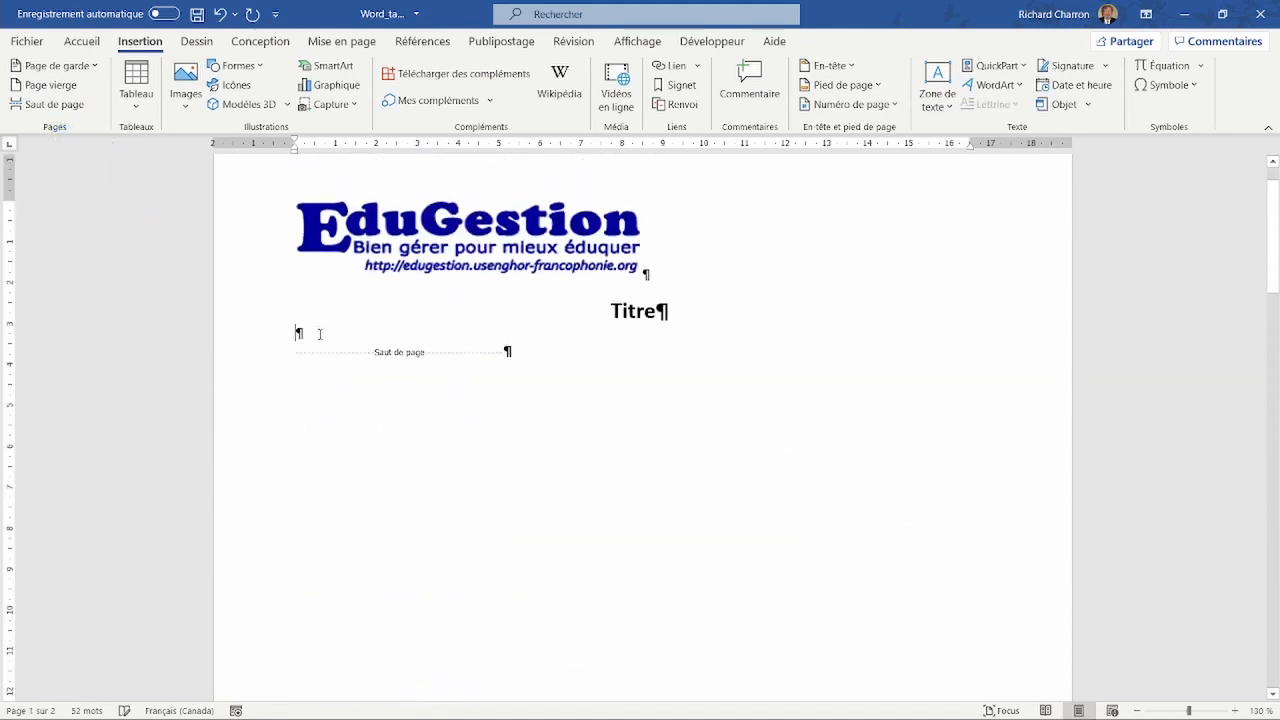
key("Return")
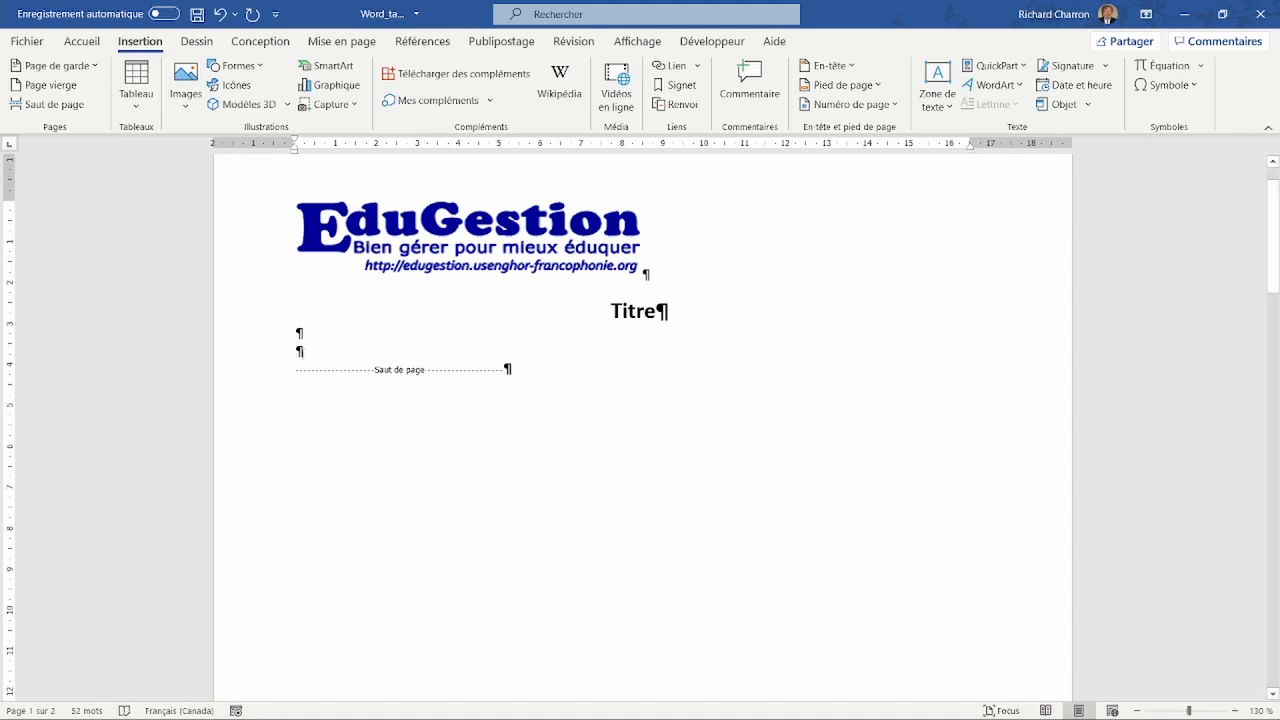
left_click(424, 44)
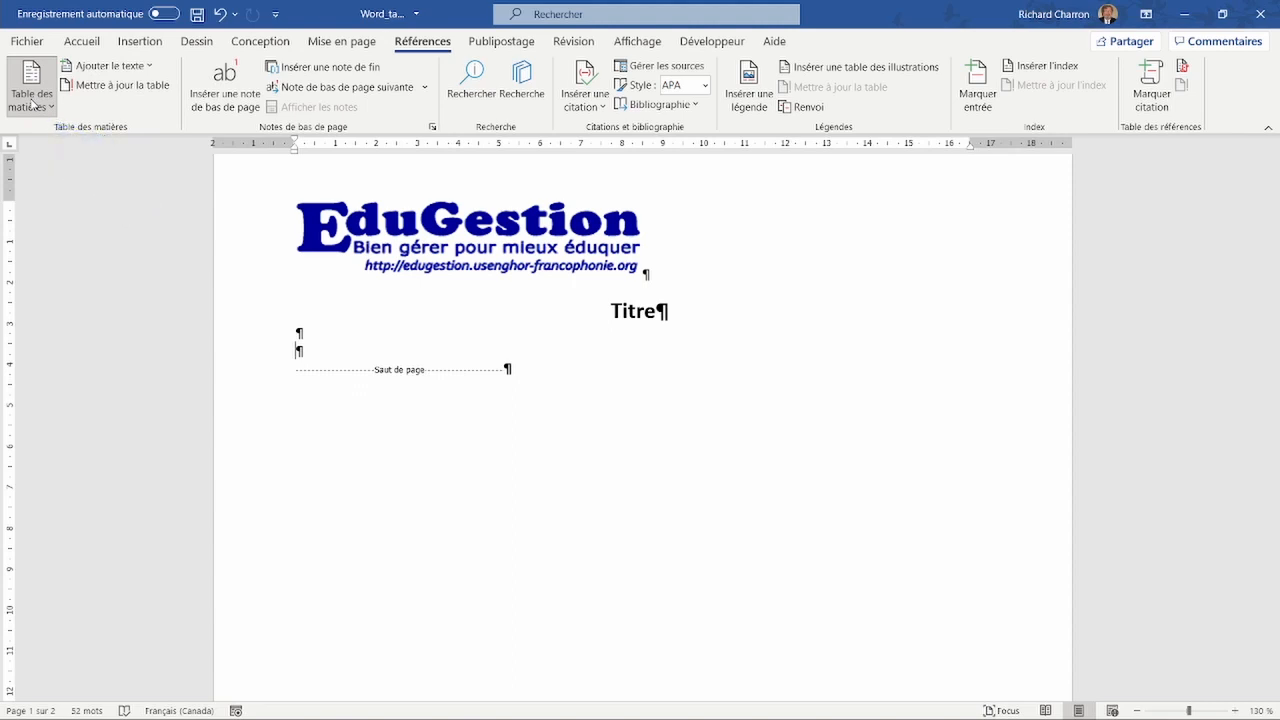
left_click(77, 212)
scroll(253, 360, "up", 3)
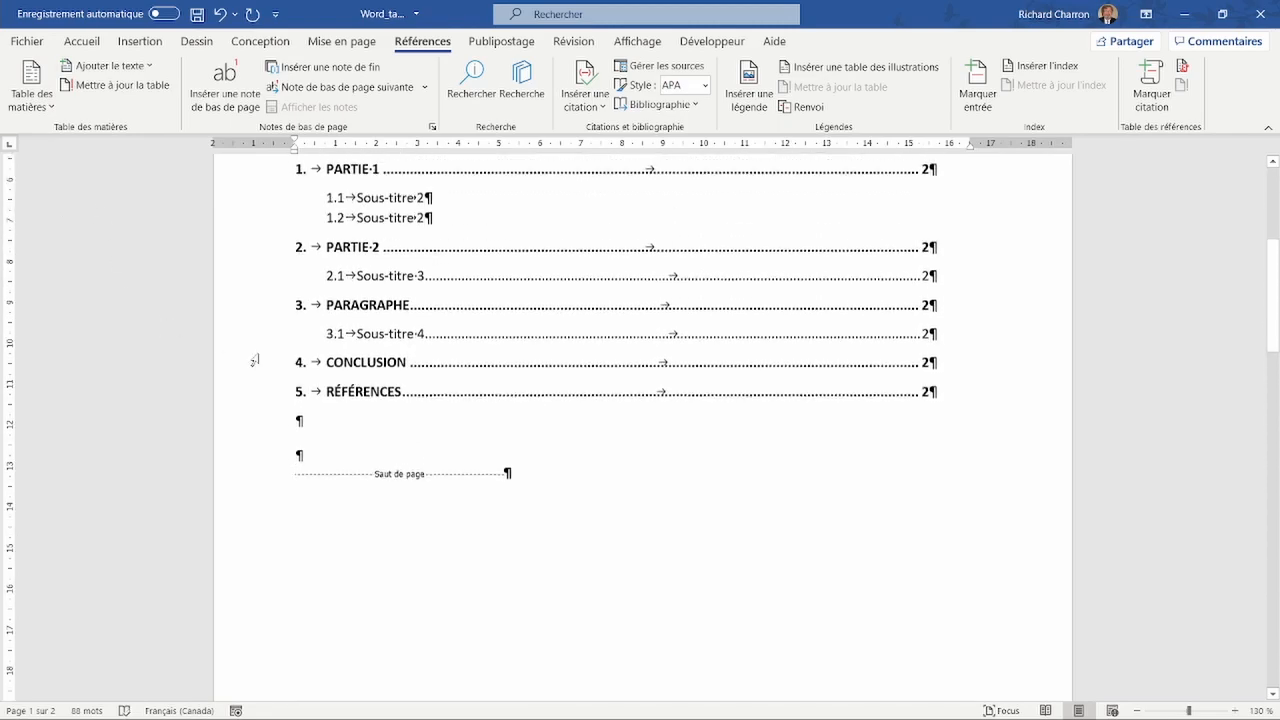
scroll(253, 360, "up", 5)
scroll(253, 360, "down", 4)
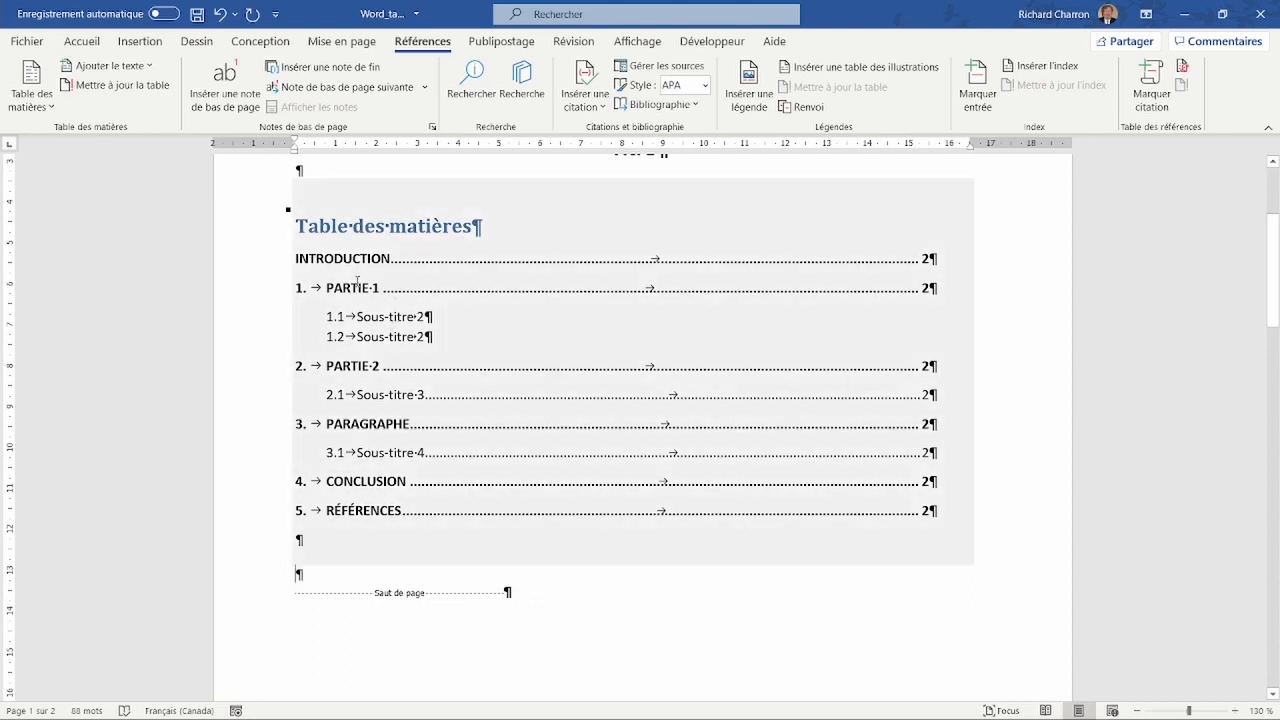
Add the line "Sous-titre de second niveau" below the first Sous-titre of Partie 1 and apply the Titre3 style to it
scroll(233, 434, "down", 10)
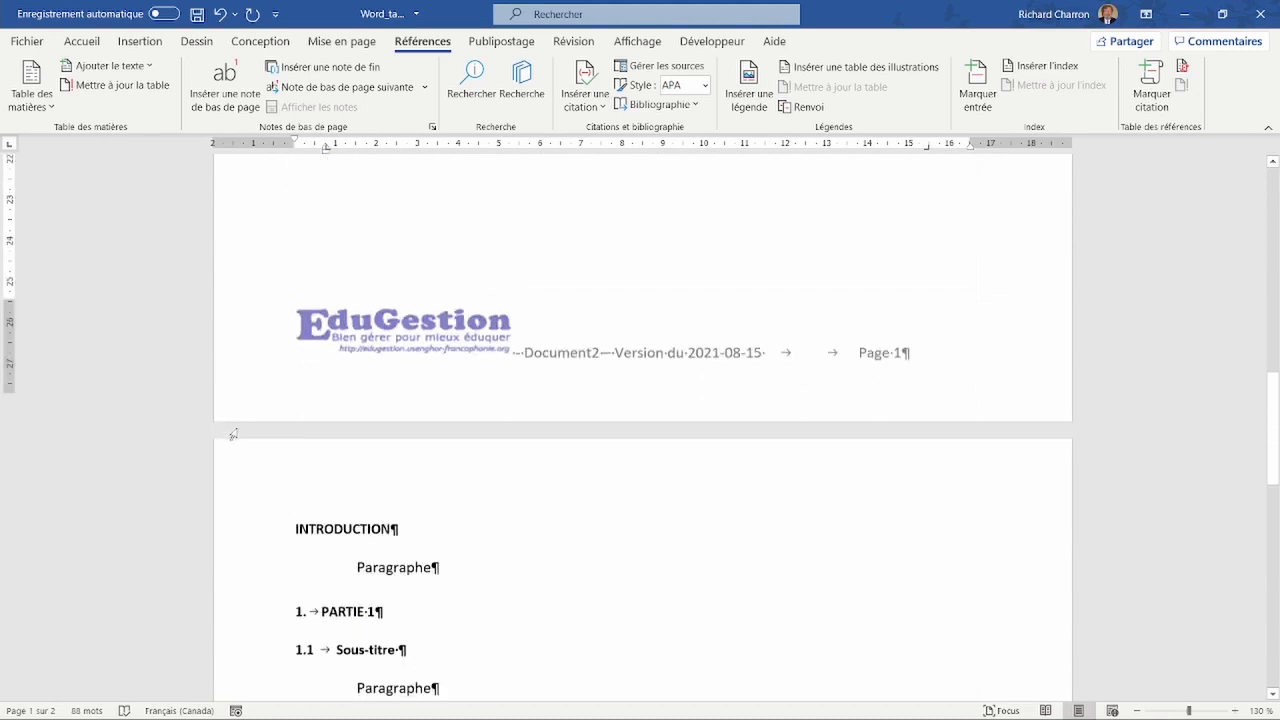
scroll(233, 434, "down", 5)
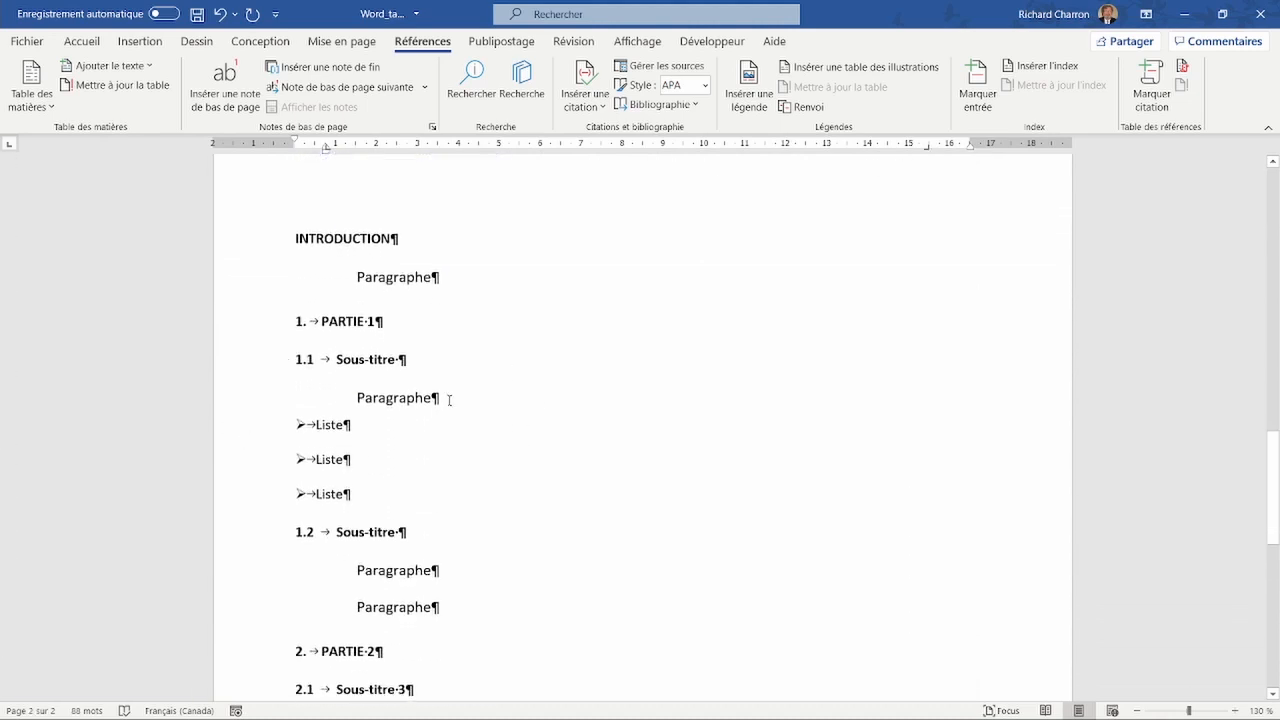
left_click(426, 363)
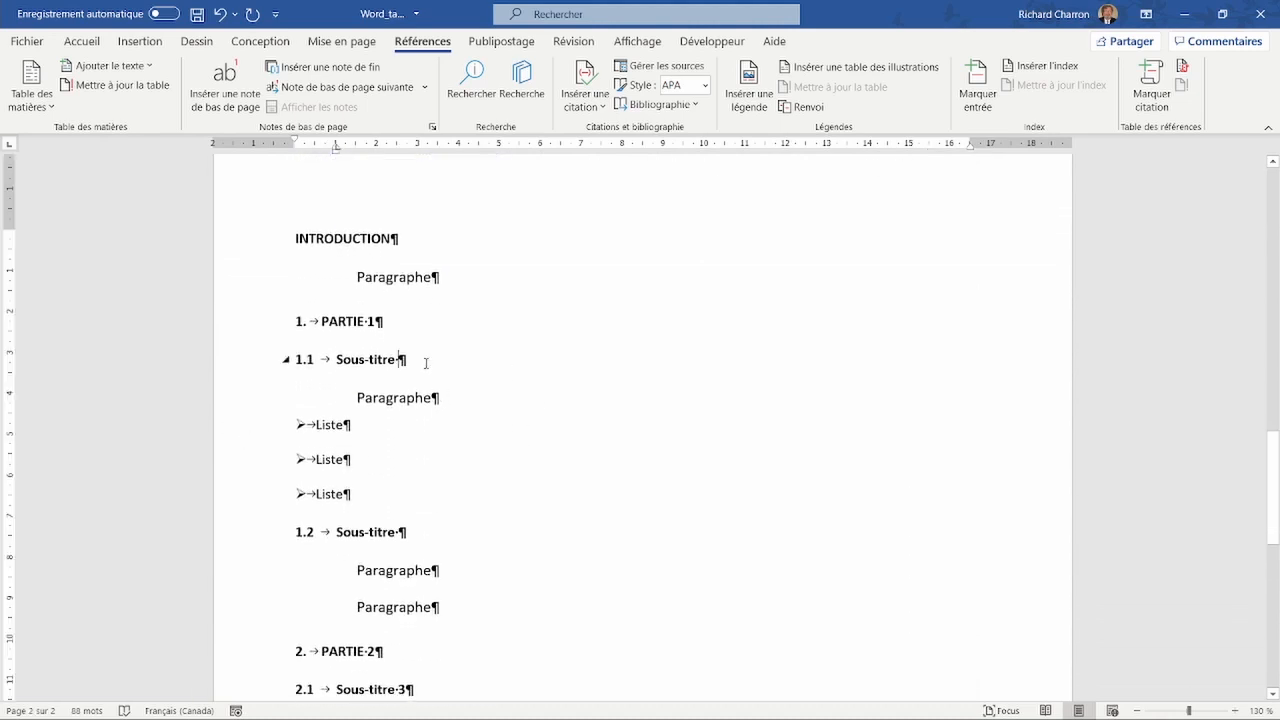
key("Return")
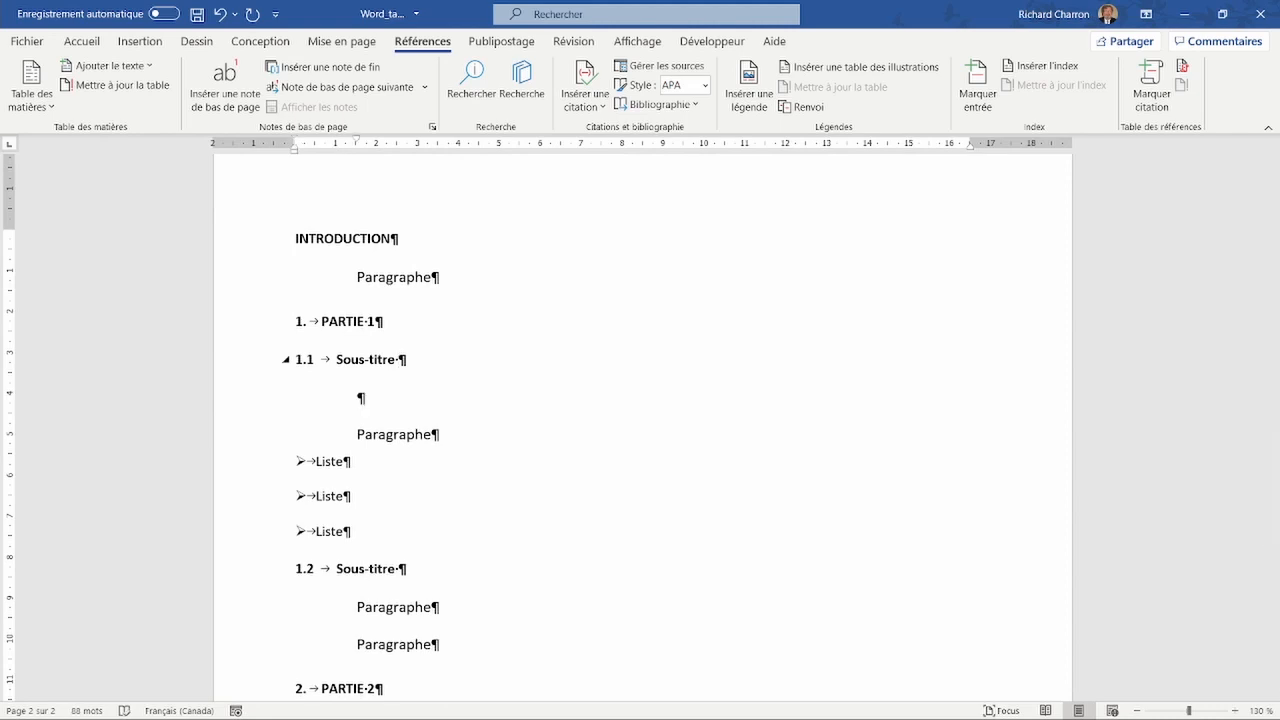
type("Sous-titre de s")
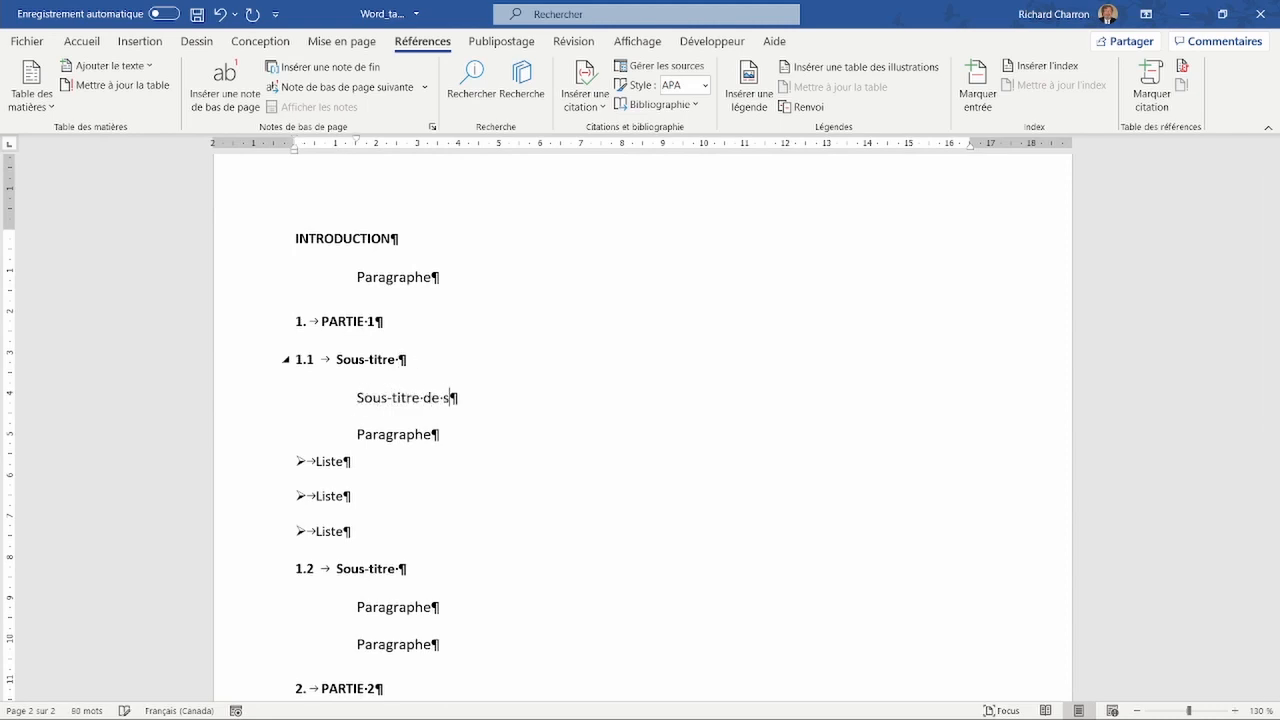
type("econd niveau")
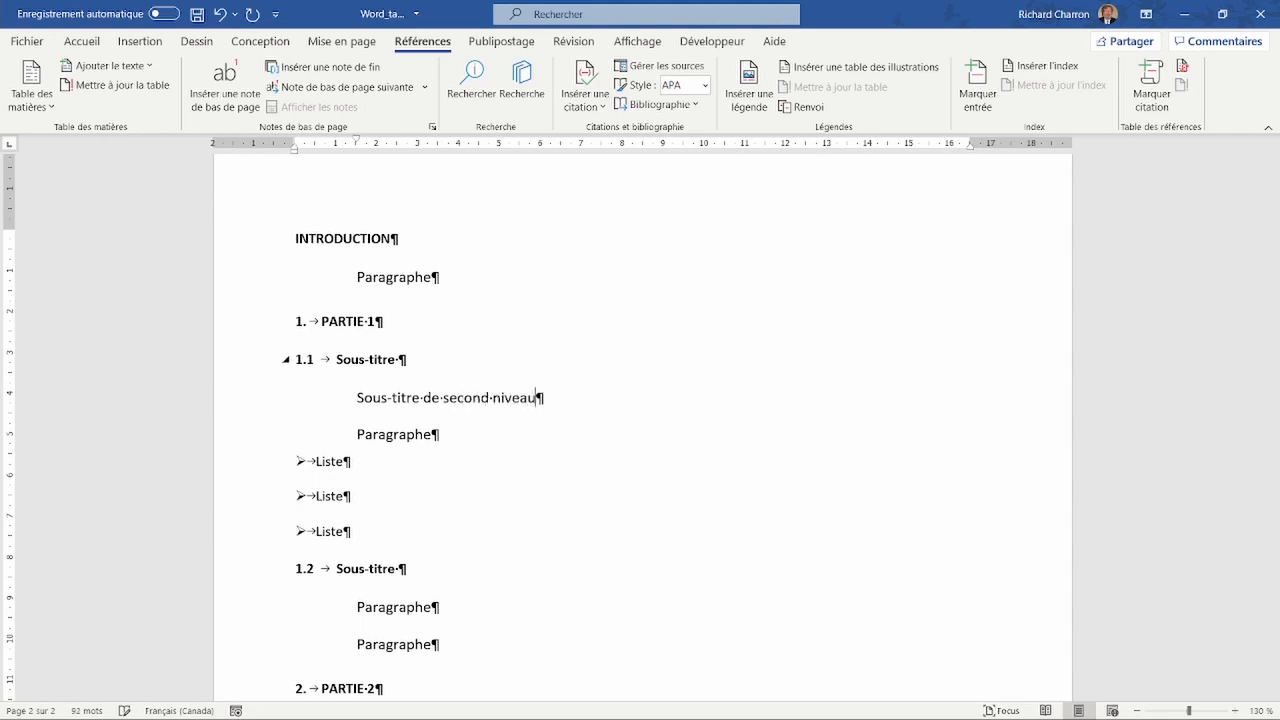
left_click(99, 45)
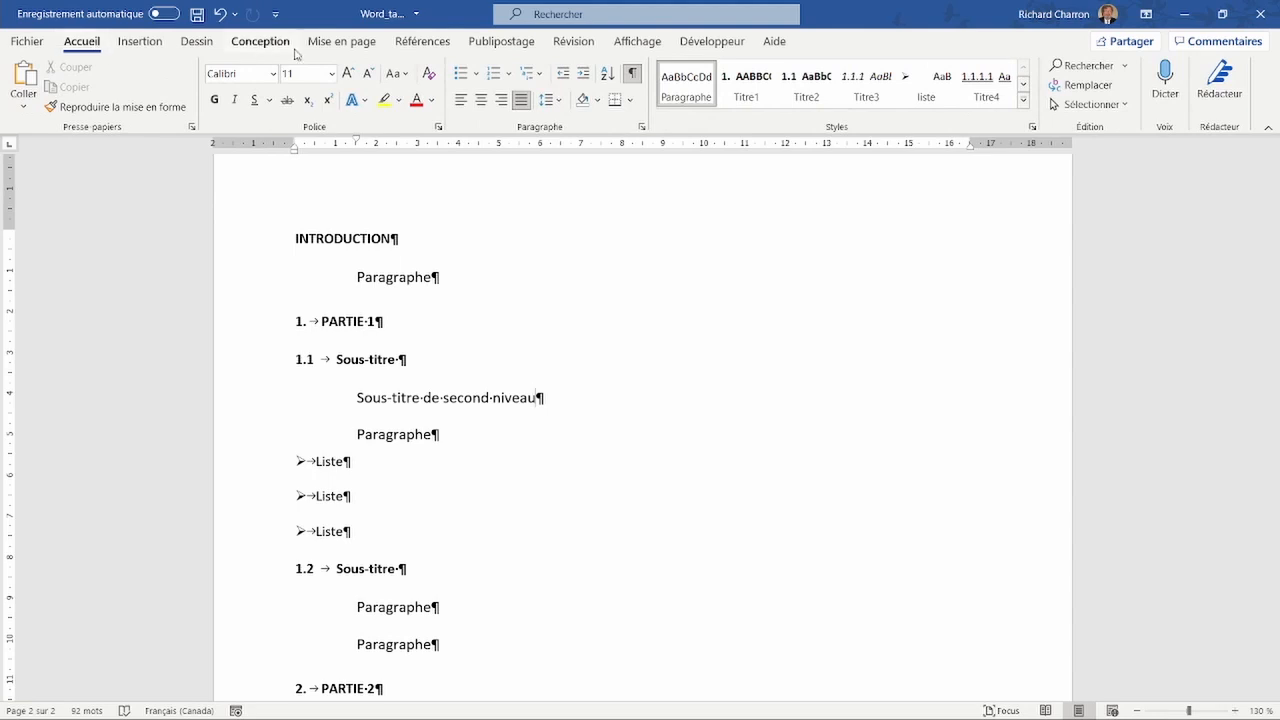
left_click(866, 88)
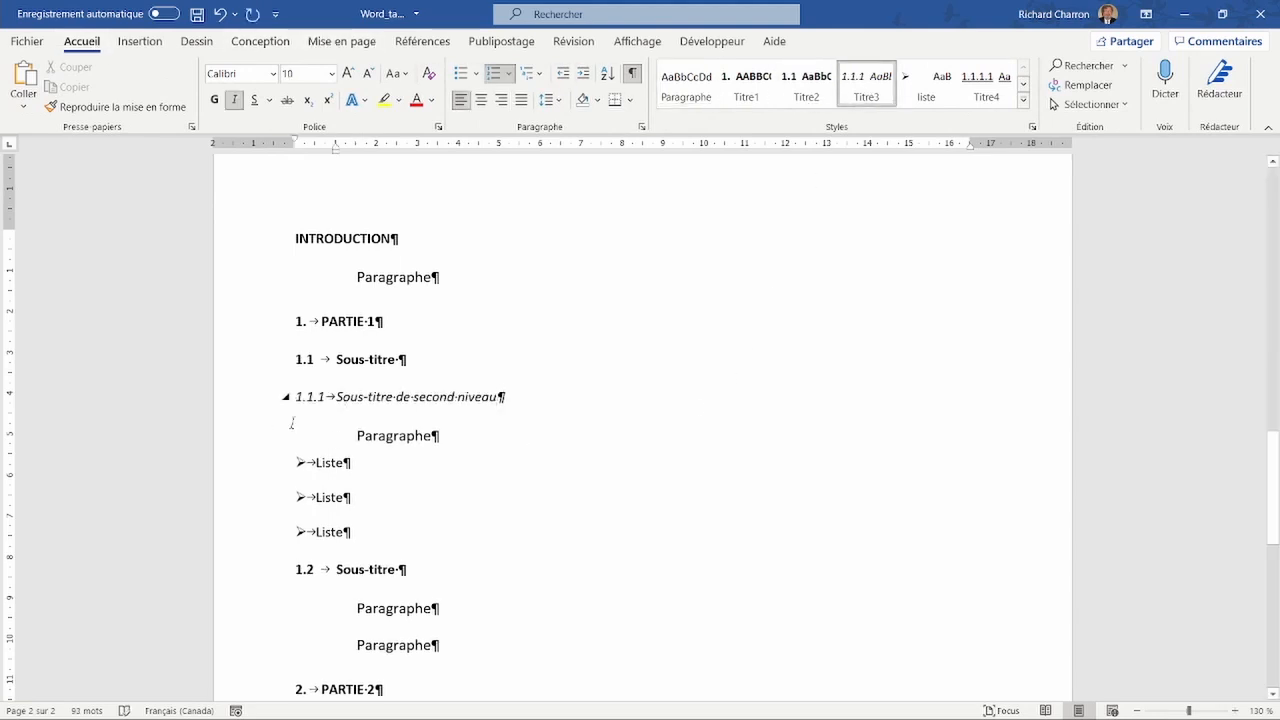
Copy the "Sous-titre de second niveau" heading below the Paragraphe line that follows it, and remove the leftover empty paragraph
left_click(456, 438)
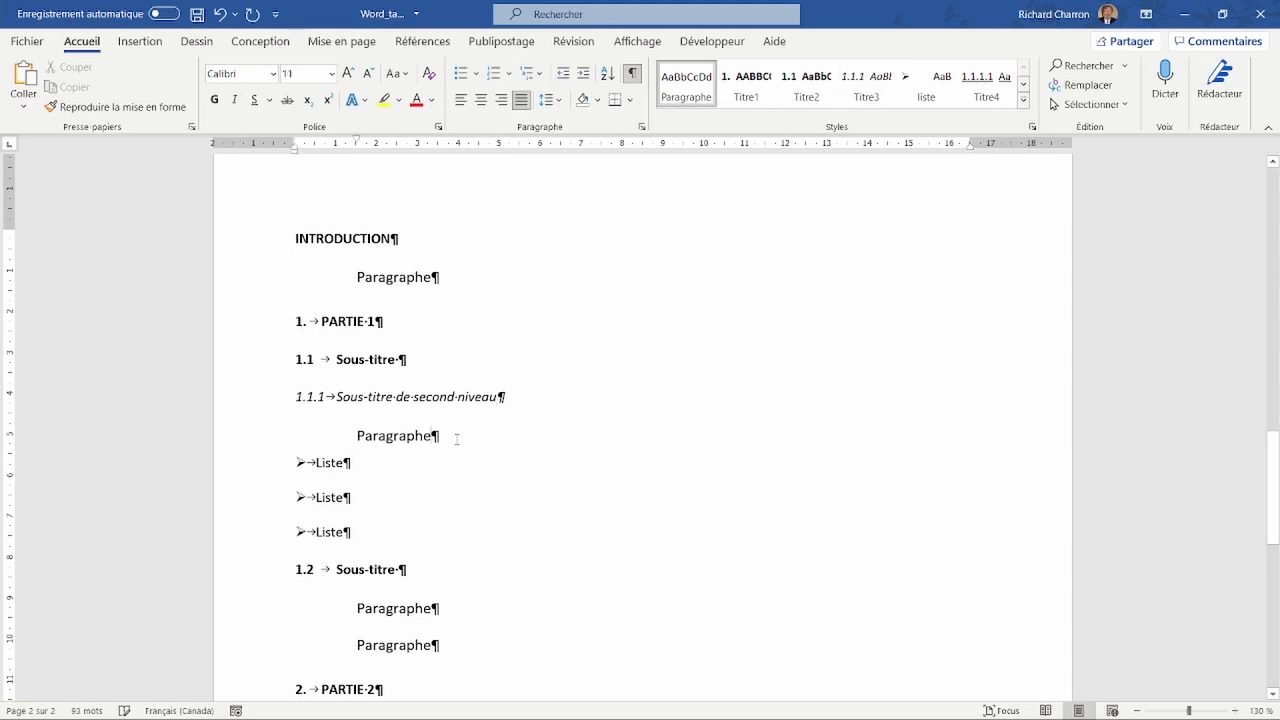
key("Return")
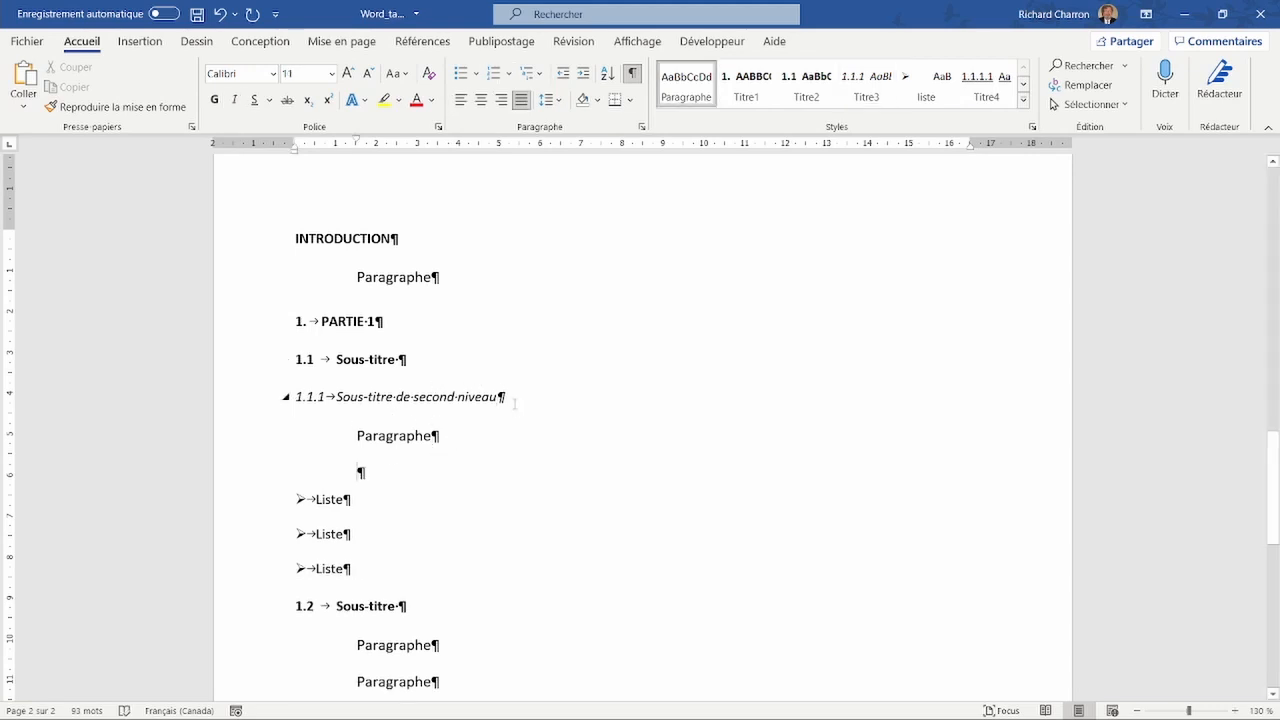
left_click_drag(512, 402, 336, 397)
key("ctrl+c")
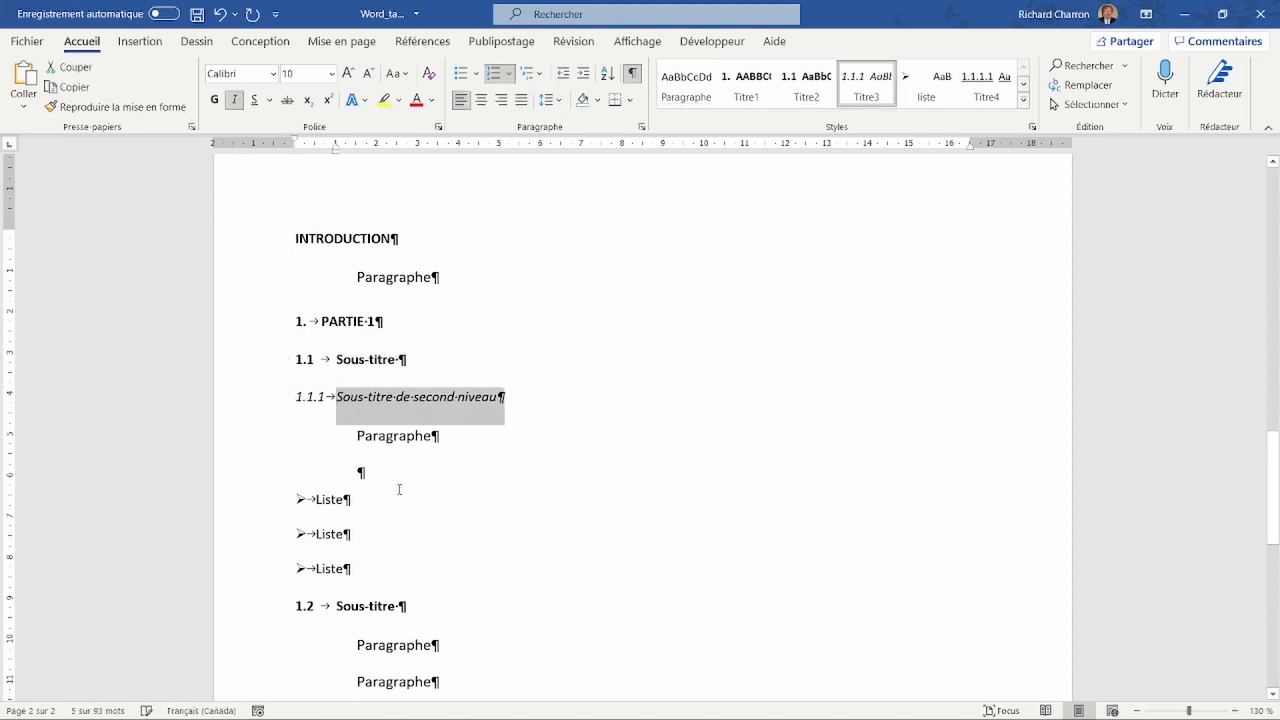
left_click(377, 473)
key("ctrl+v")
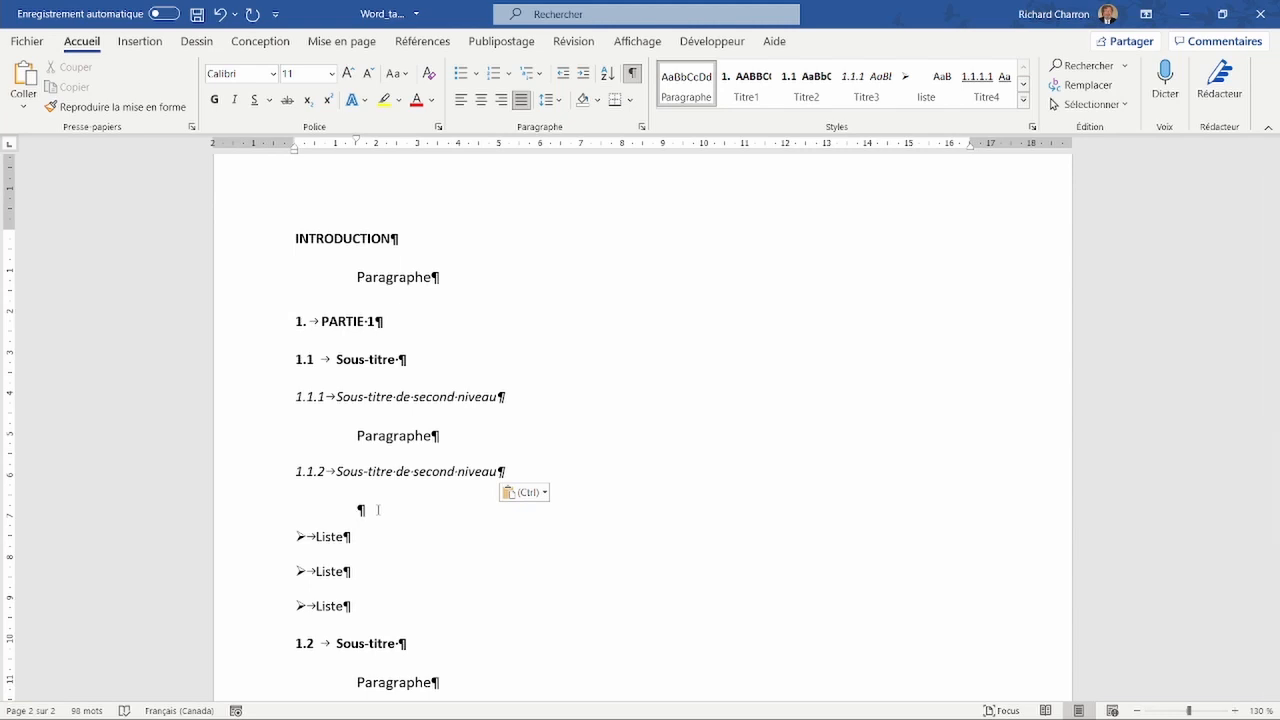
key("BackSpace")
scroll(360, 533, "up", 3)
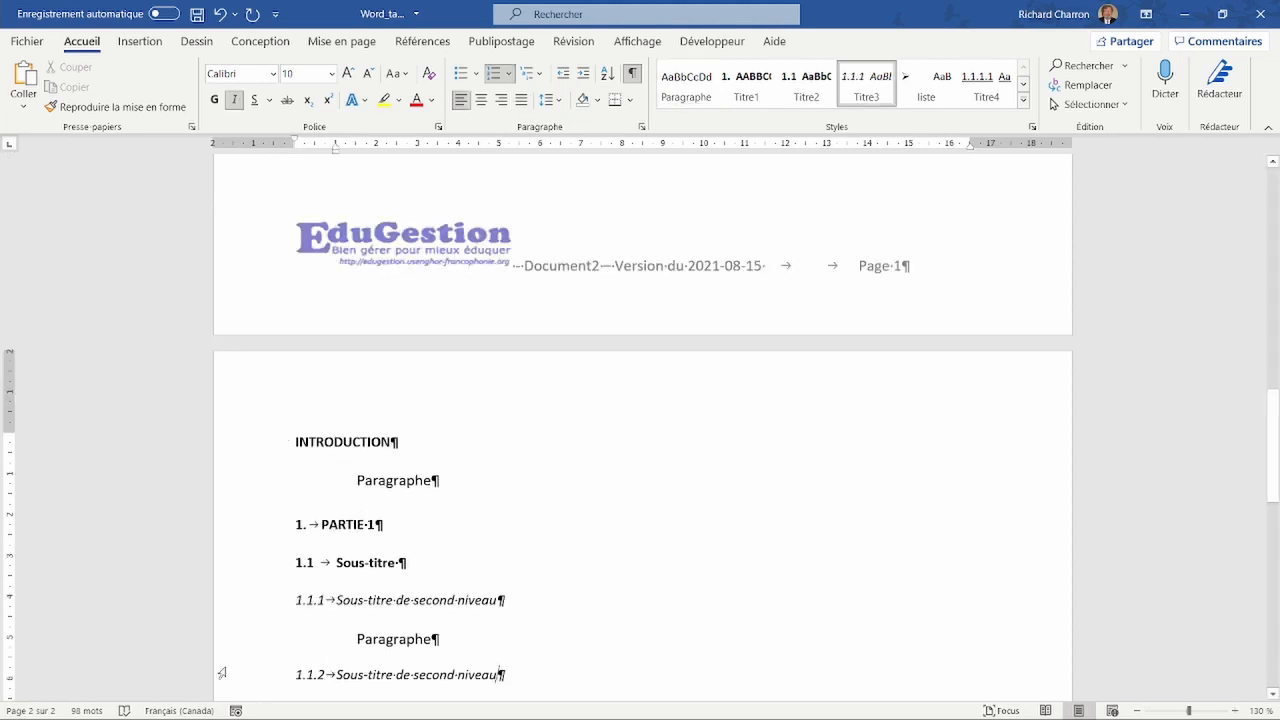
Add an empty paragraph below the Conclusion's Paragraphe line and insert a page break there, moving the Références section to a new page
scroll(620, 360, "down", 10)
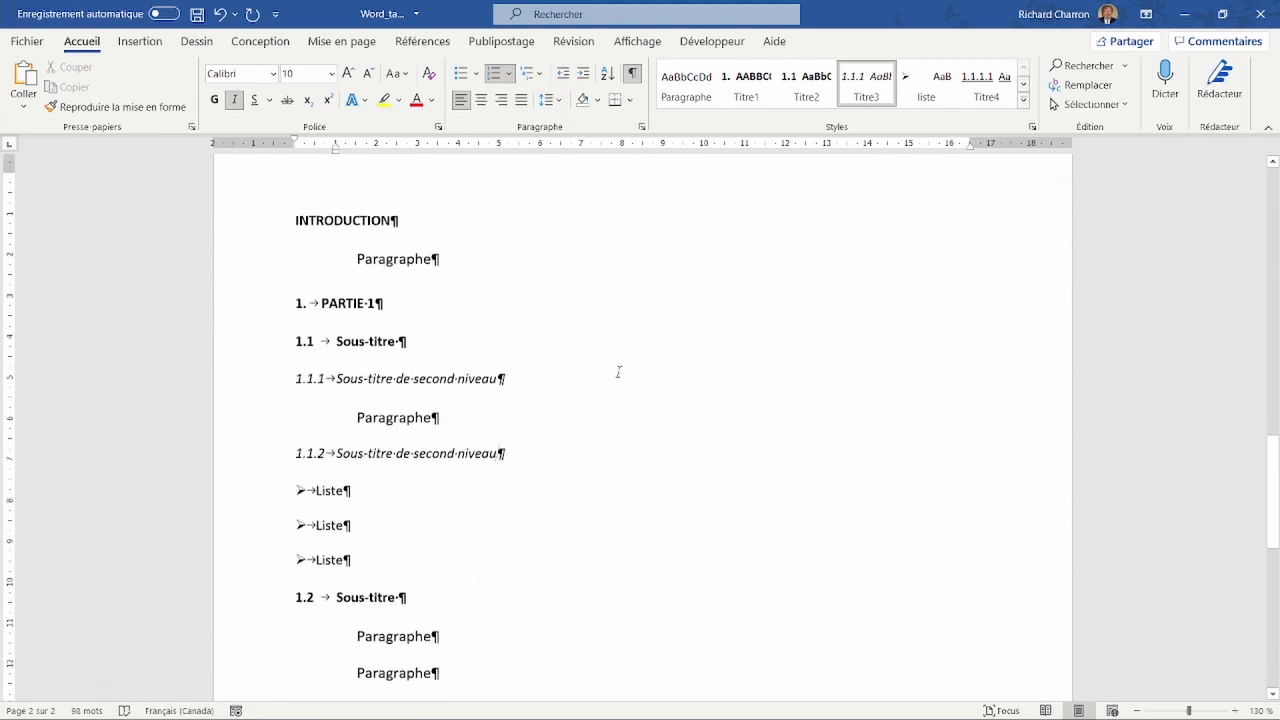
scroll(570, 352, "down", 2)
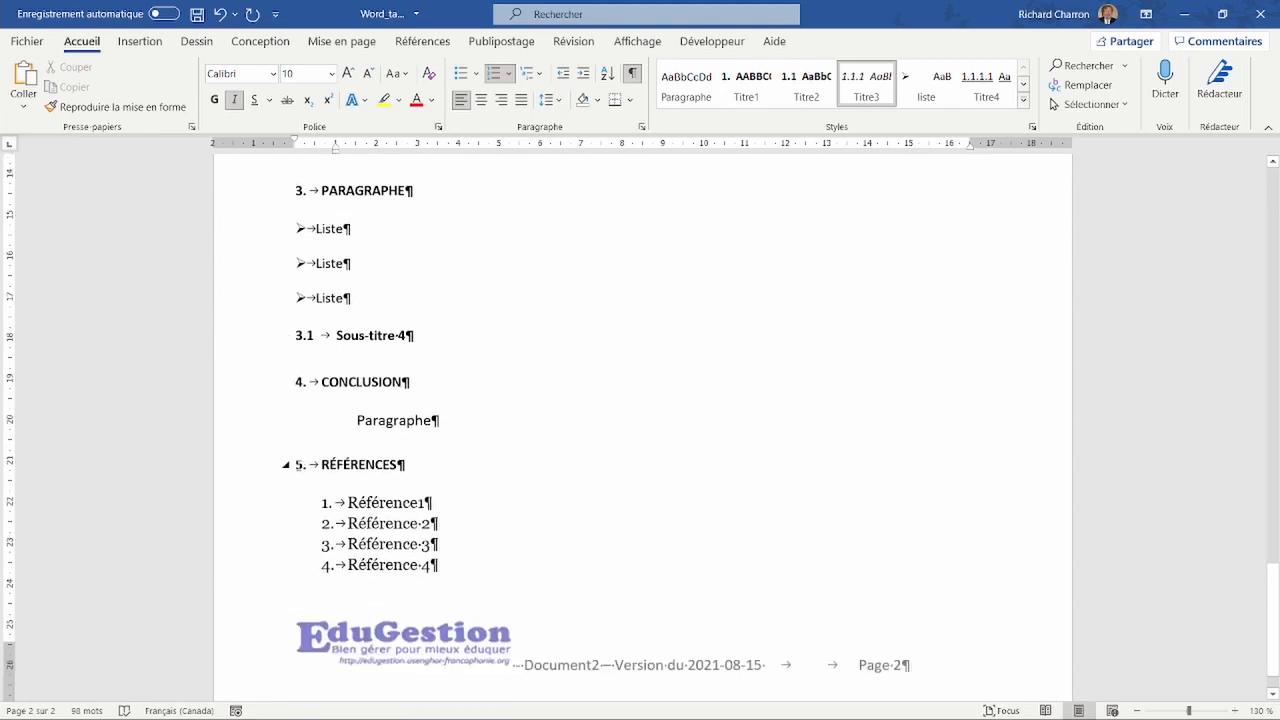
left_click(457, 426)
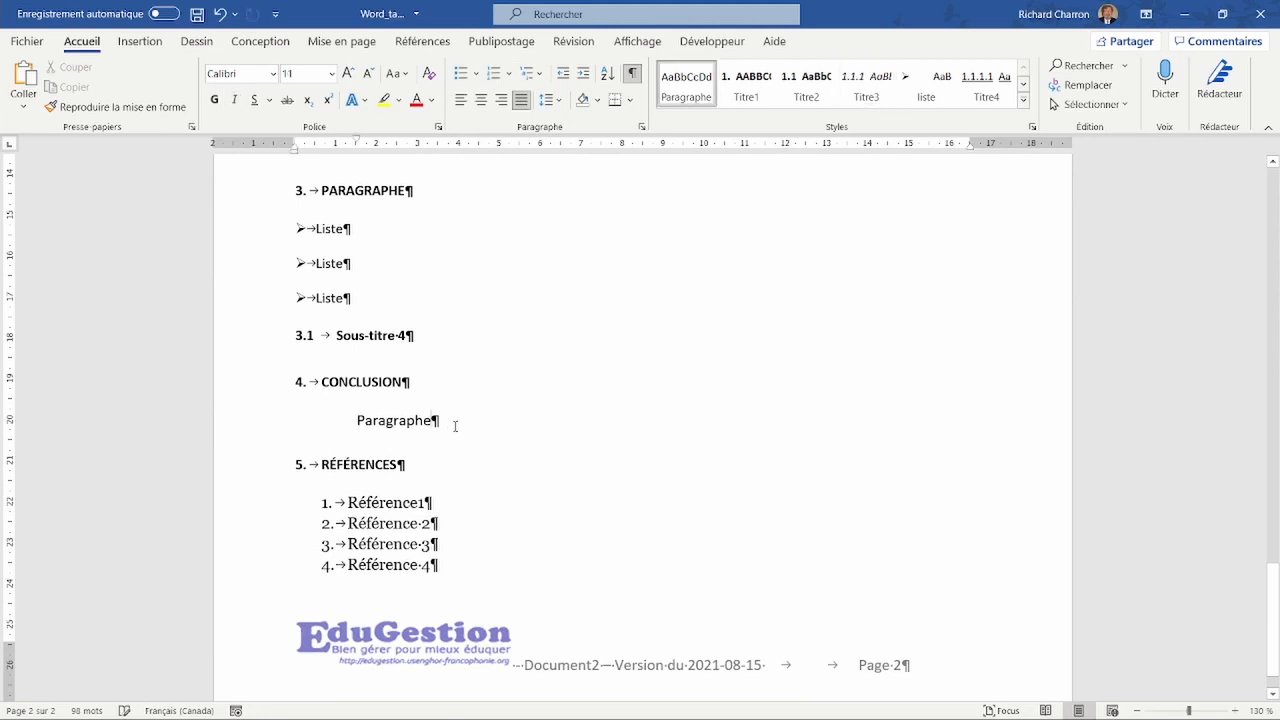
key("Return")
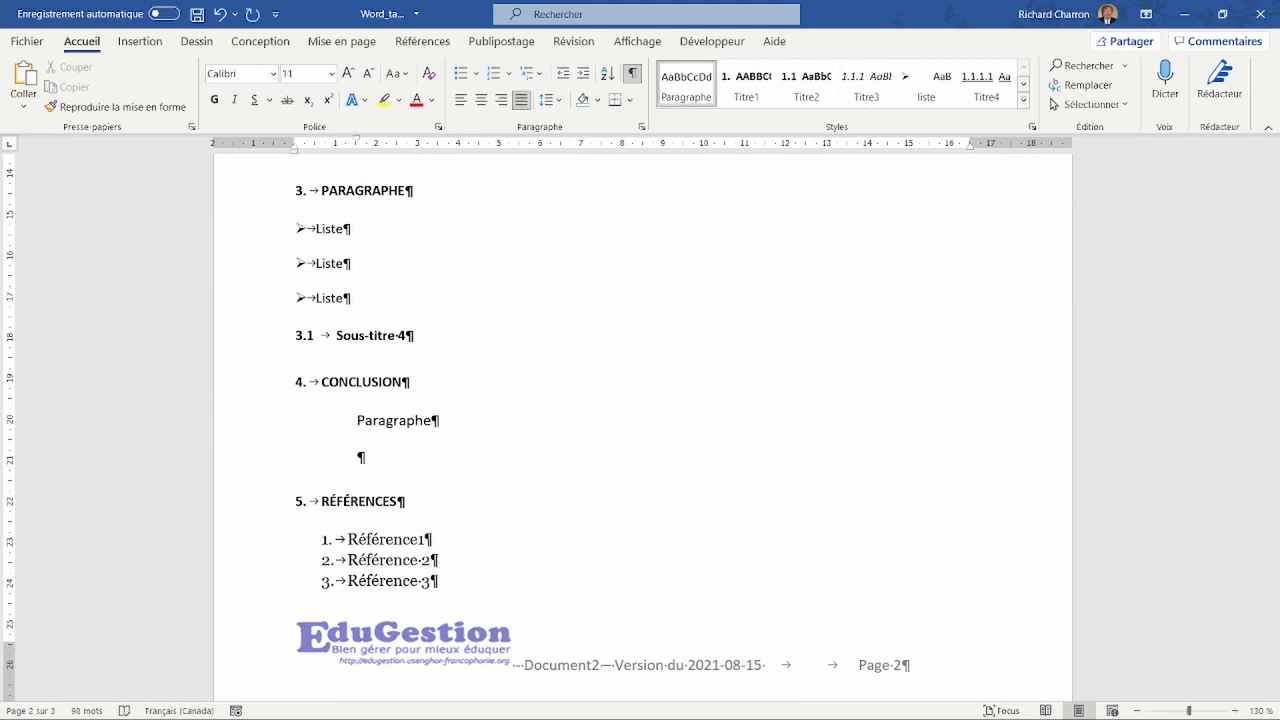
left_click(345, 42)
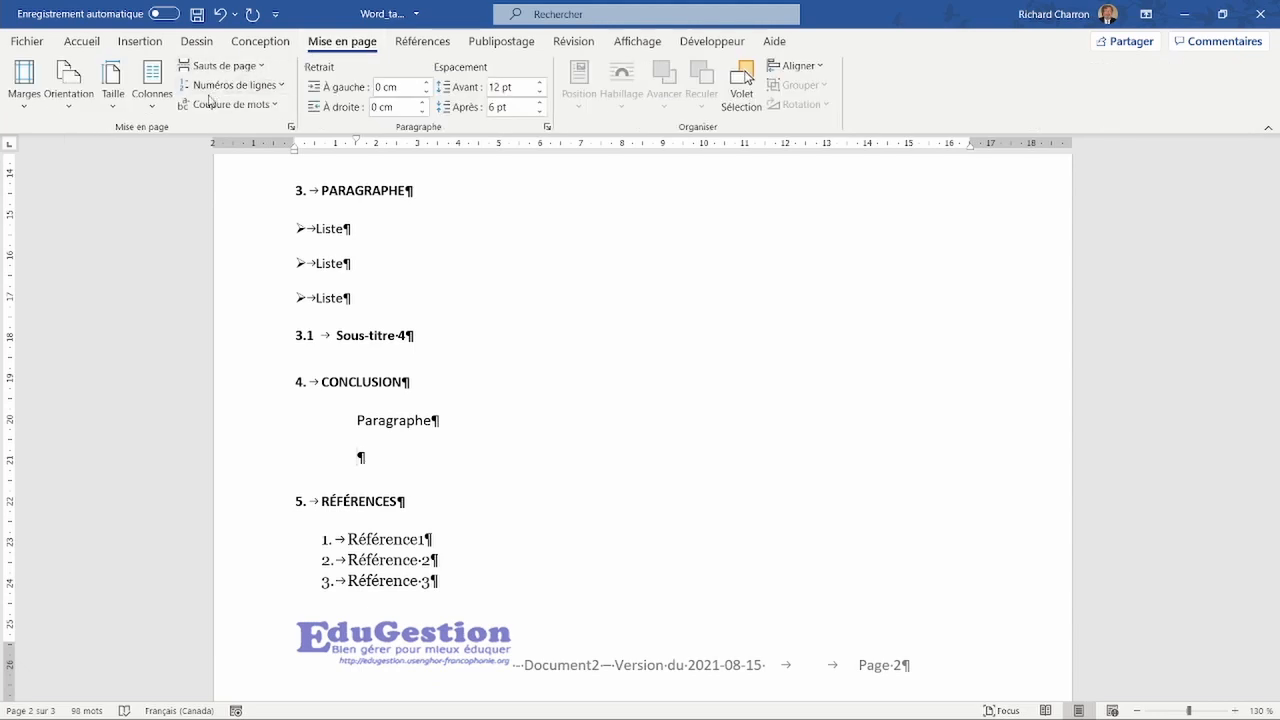
left_click(235, 68)
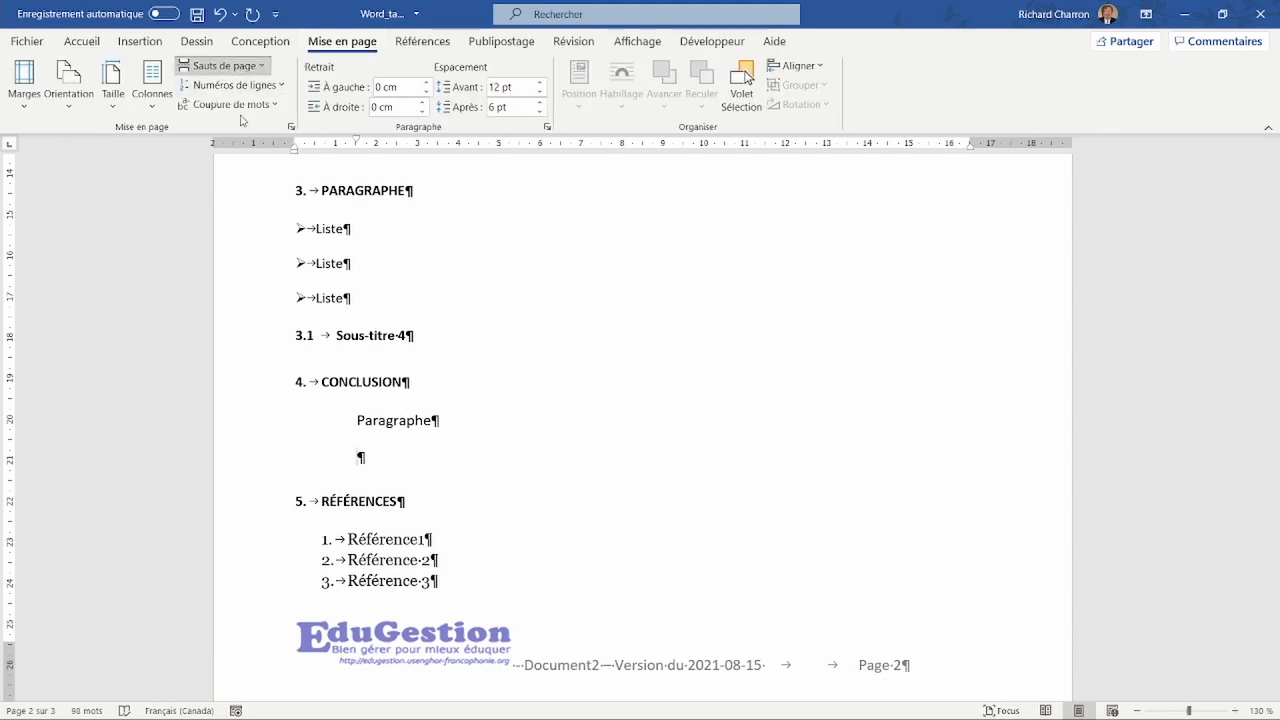
left_click(243, 121)
scroll(555, 532, "down", 2)
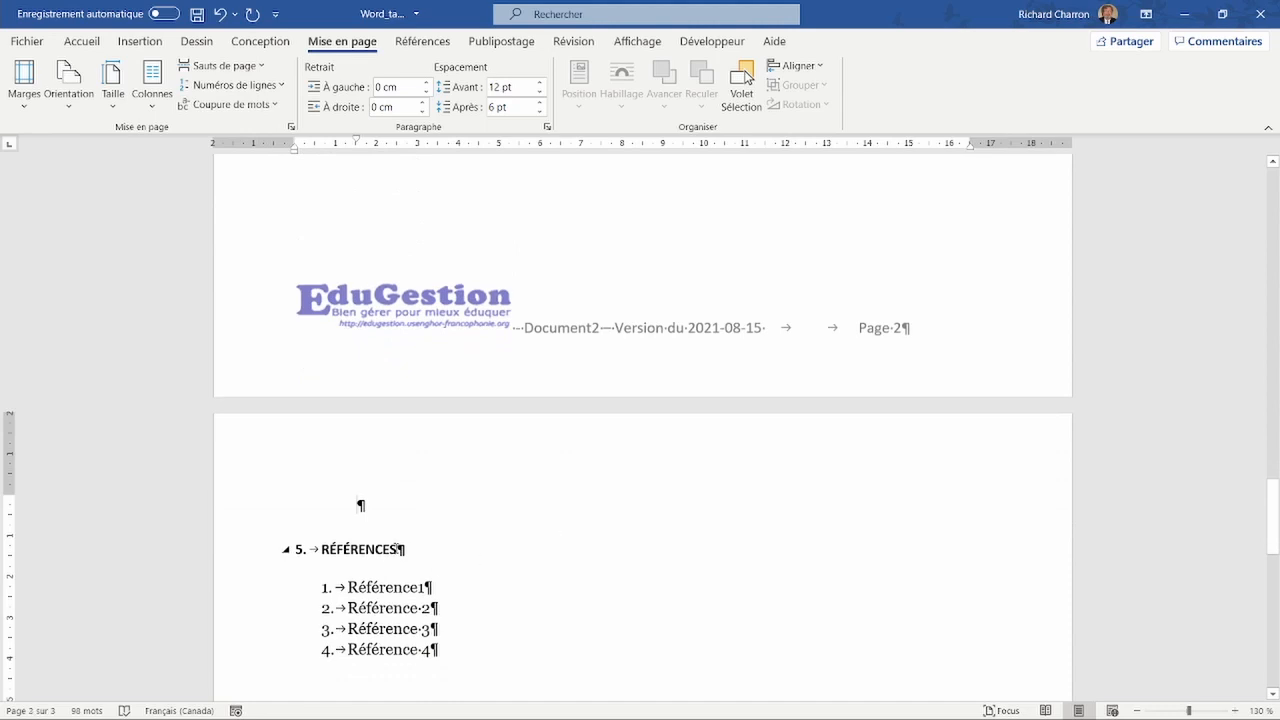
scroll(420, 612, "down", 2)
scroll(425, 615, "down", 5)
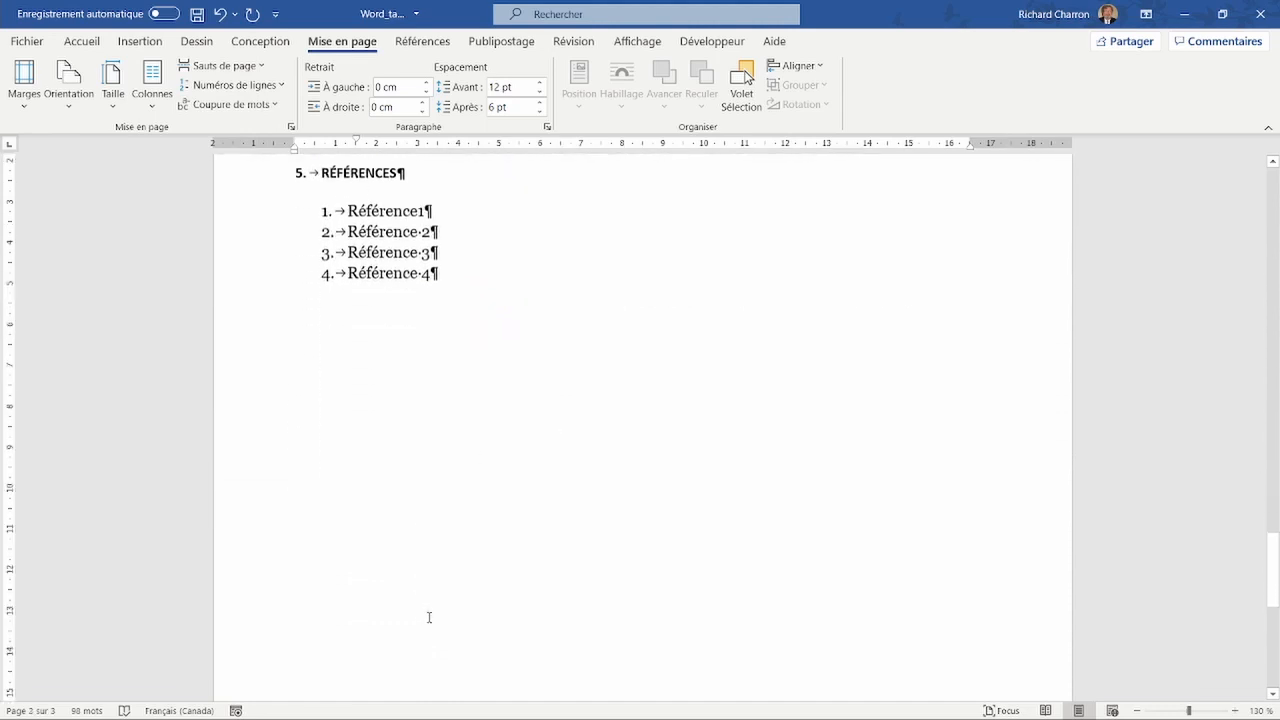
scroll(437, 625, "down", 2)
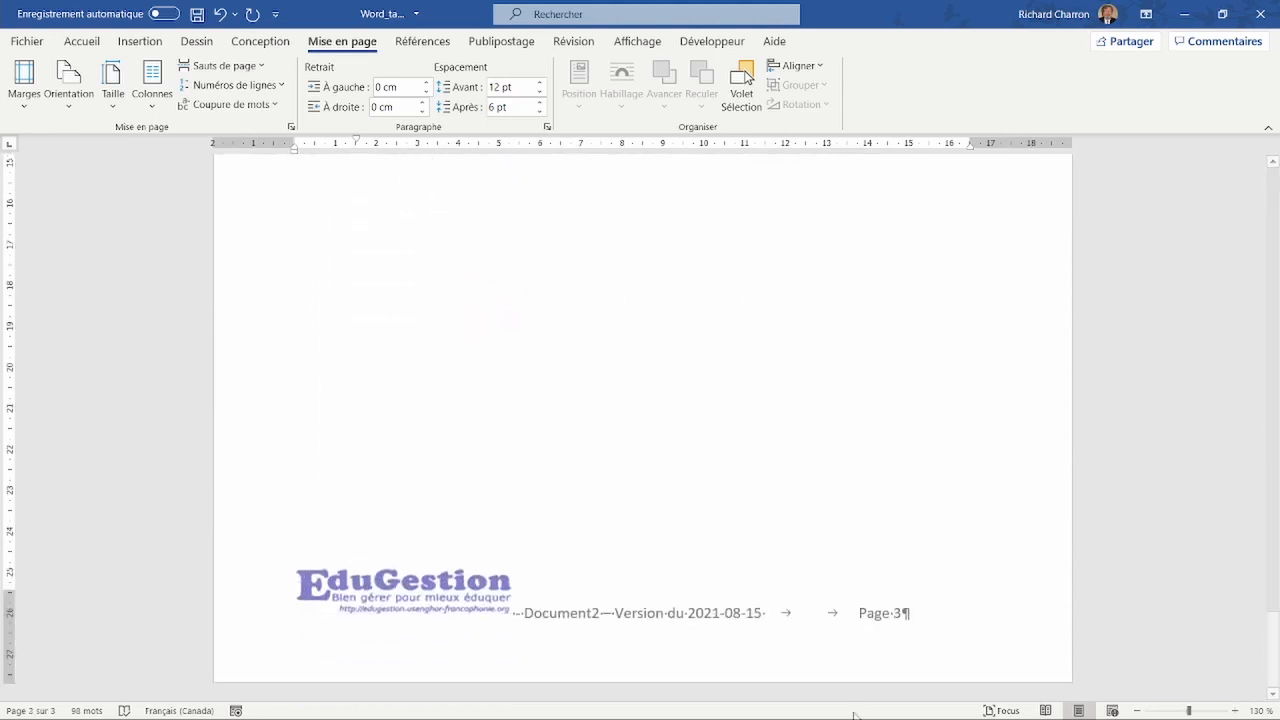
Select the entries of the table of contents and update the entire table, including its headings and page numbers
scroll(740, 634, "up", 5)
scroll(743, 630, "up", 20)
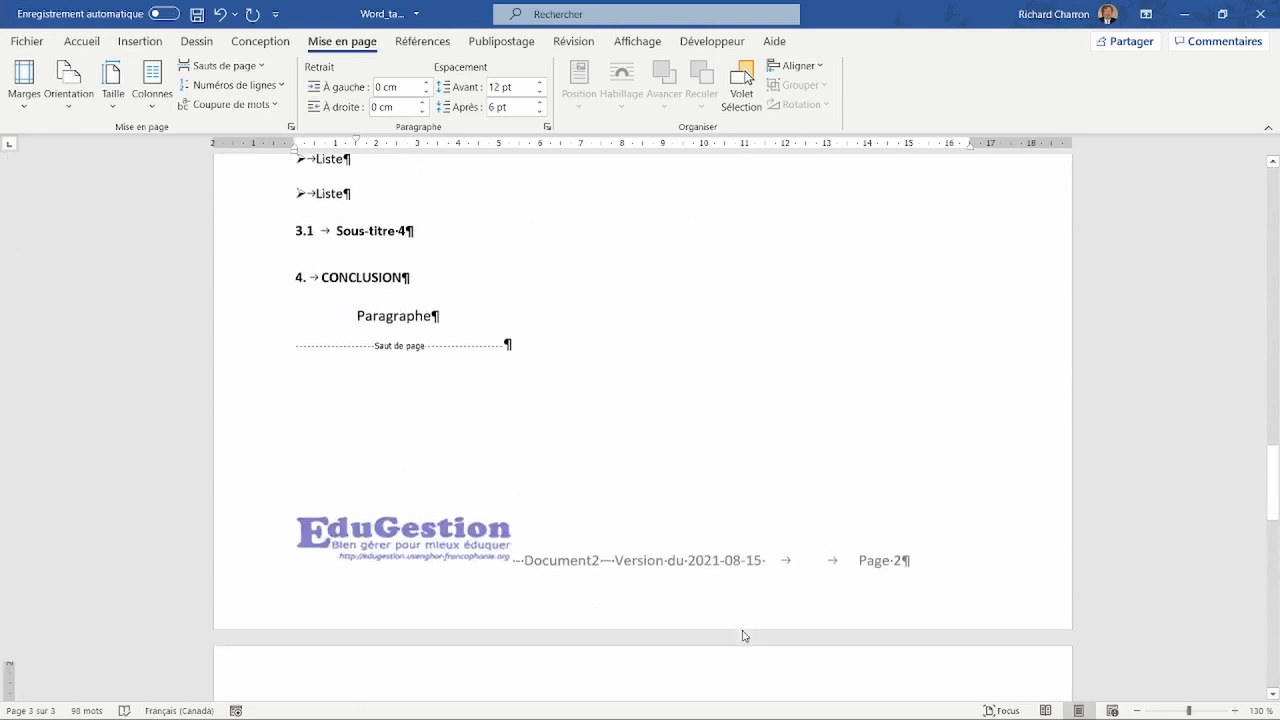
left_click(743, 630)
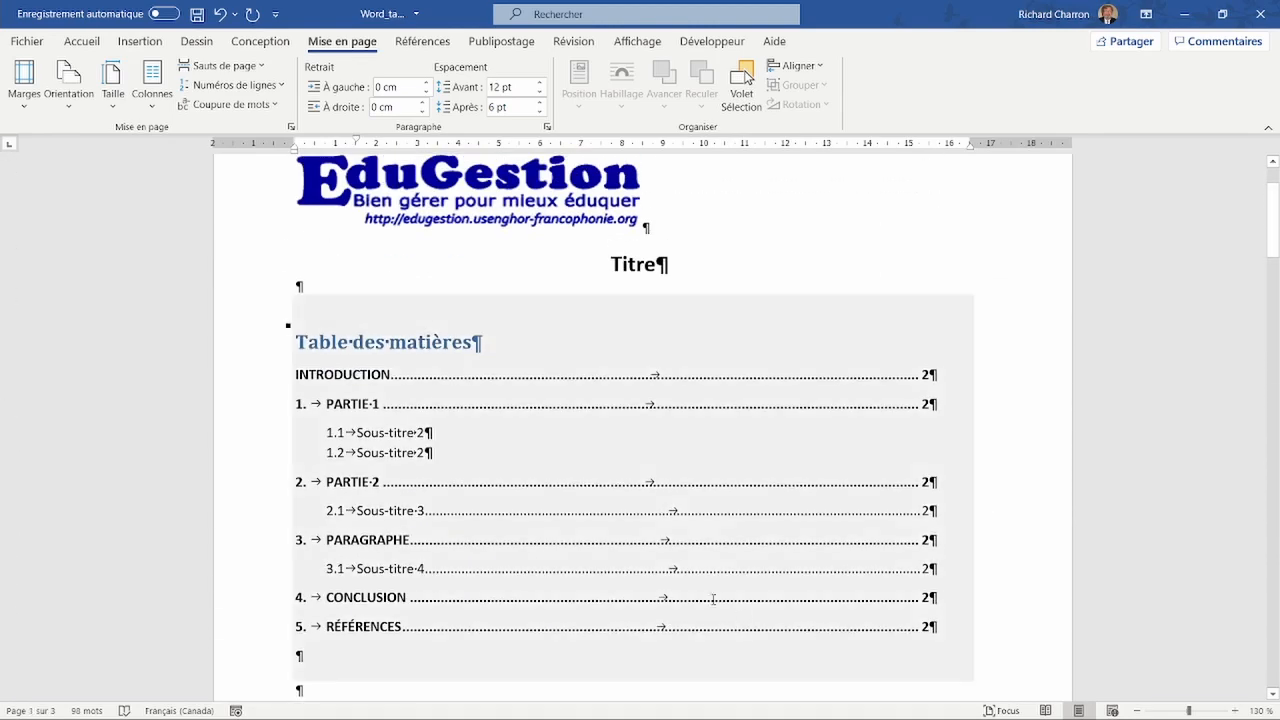
scroll(703, 551, "up", 1)
scroll(695, 567, "down", 1)
scroll(695, 567, "down", 1)
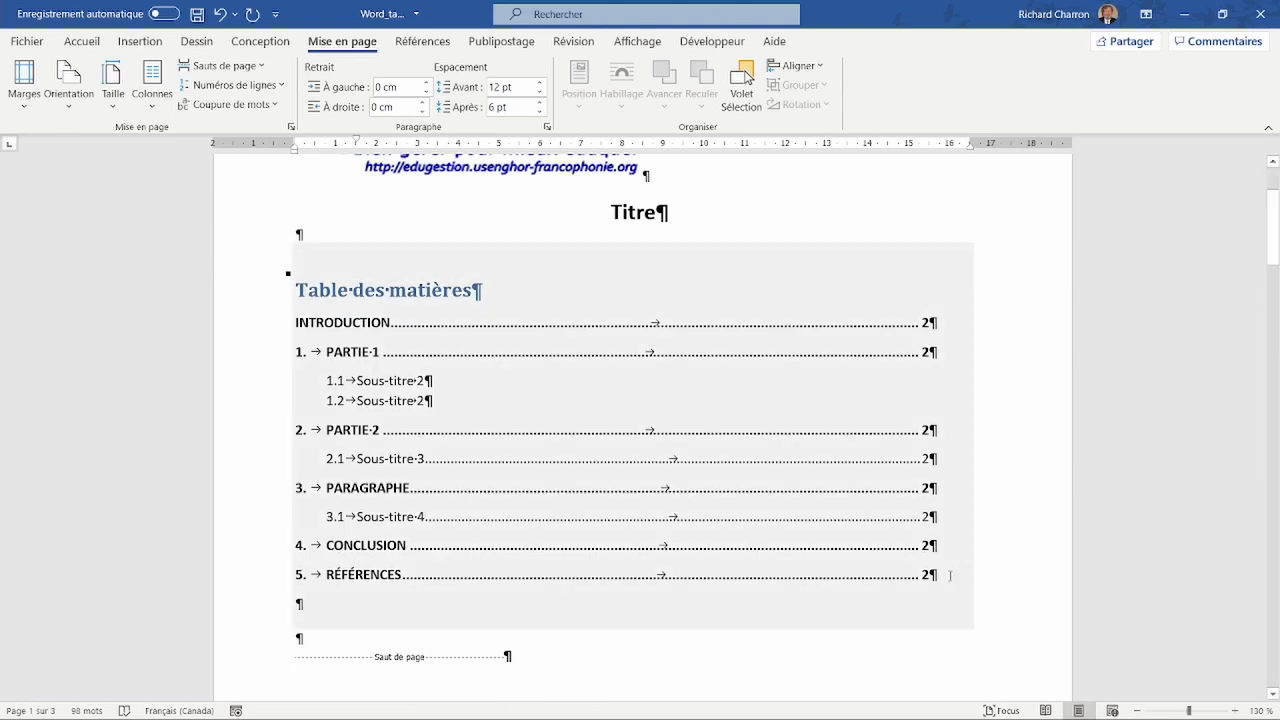
left_click(537, 578)
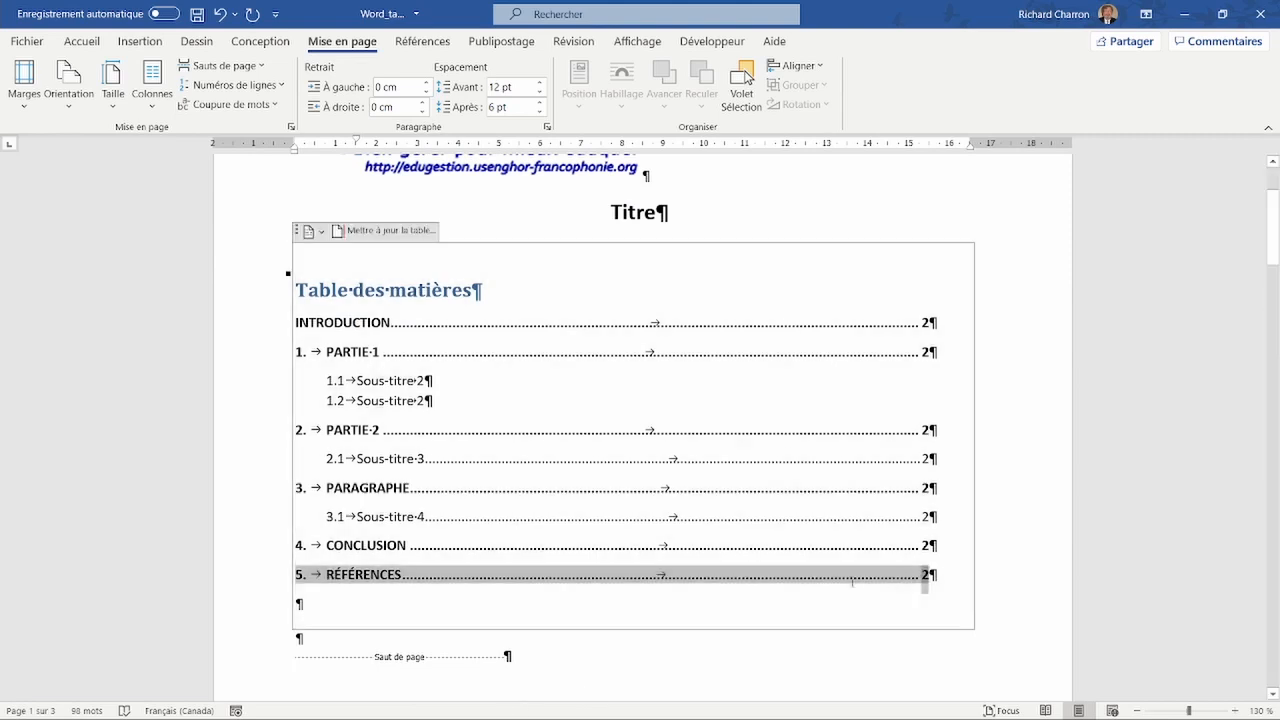
left_click(1042, 549)
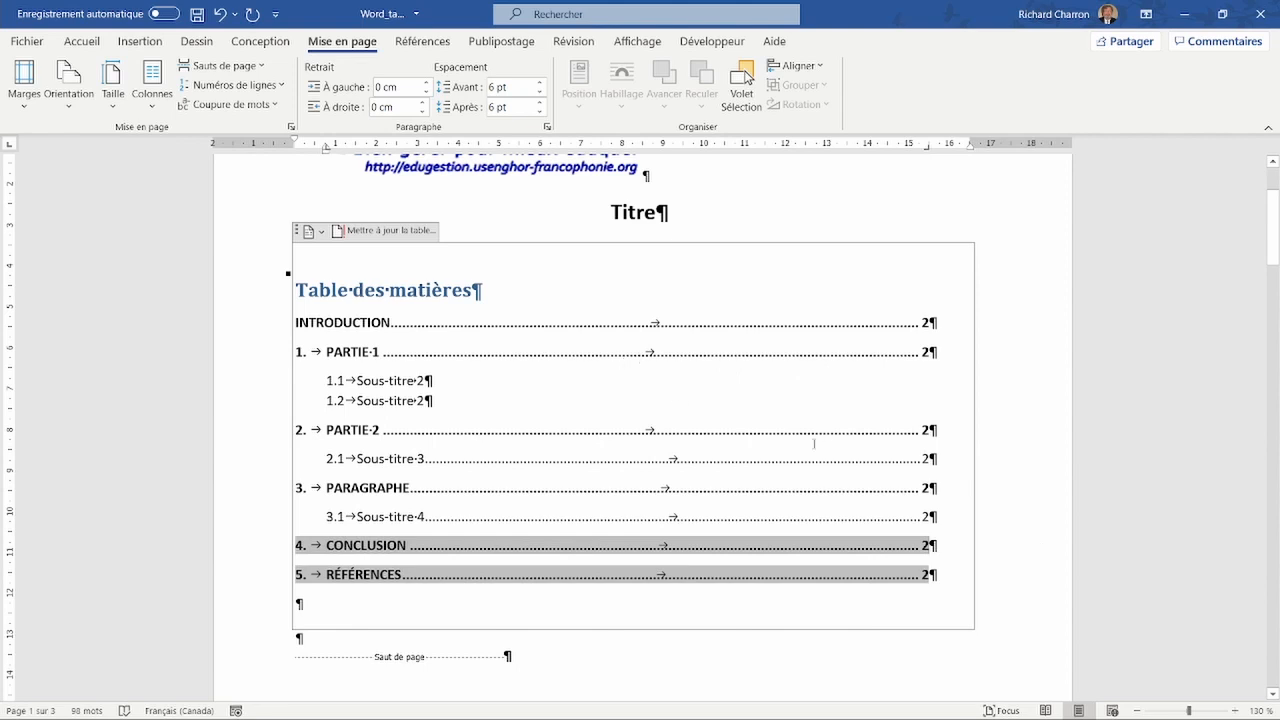
left_click(607, 380)
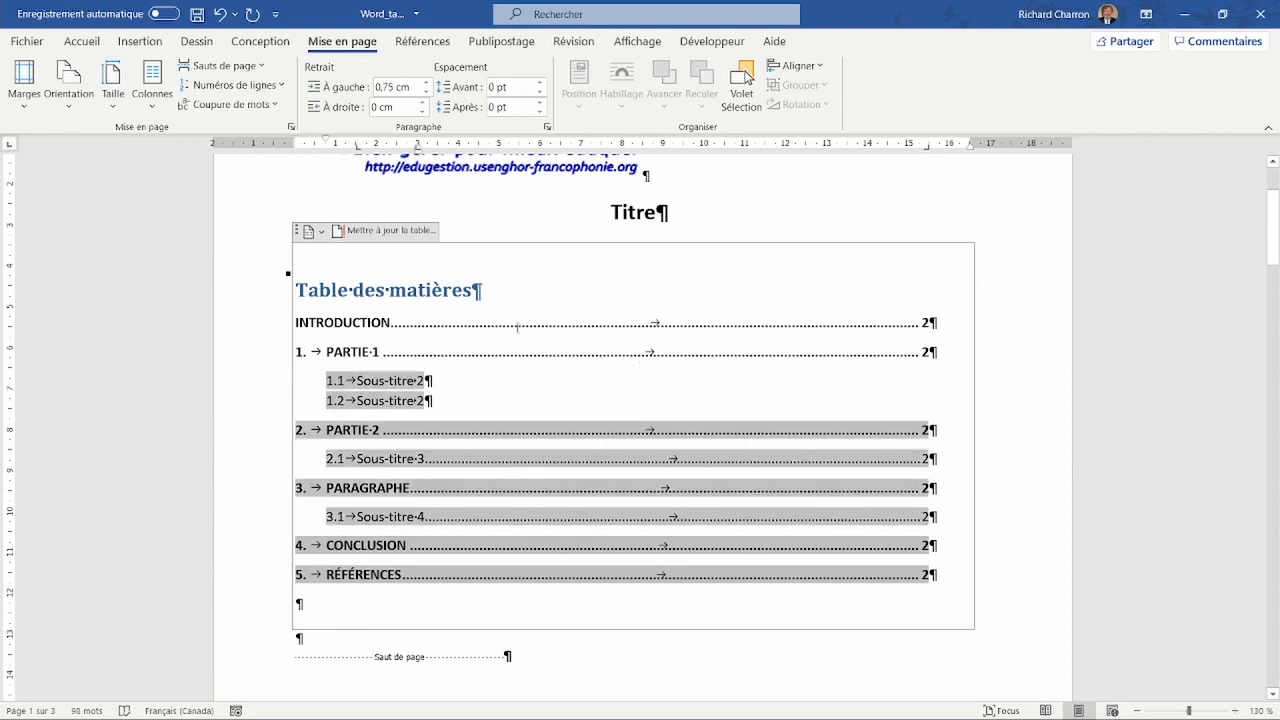
left_click(374, 238)
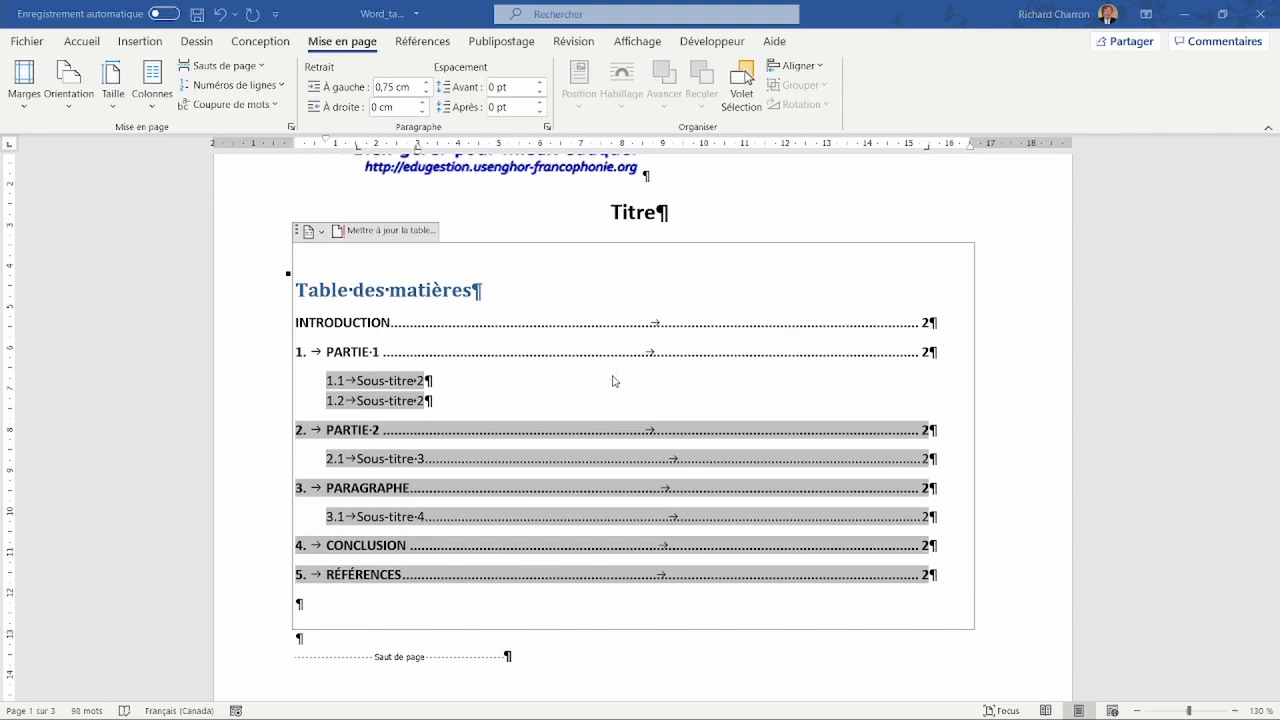
key("F9")
scroll(478, 610, "down", 1)
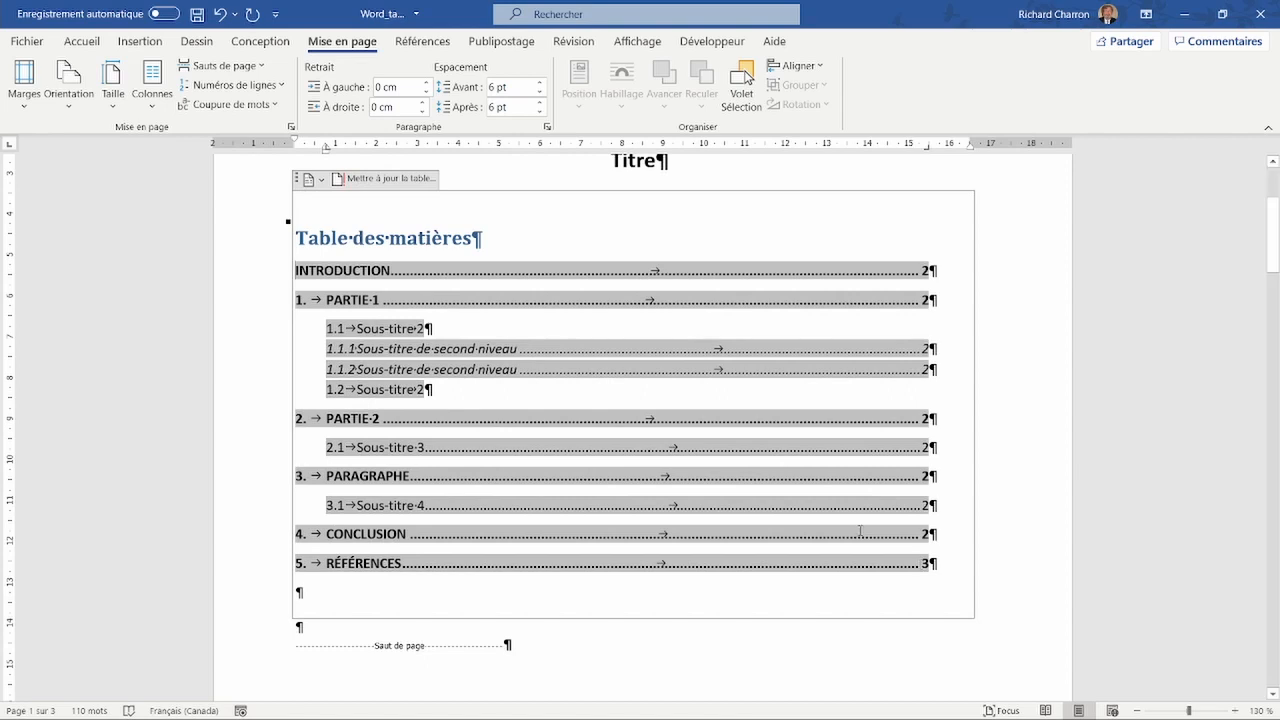
Review the headings and sub-headings in the document body against the updated table of contents
scroll(821, 508, "down", 10)
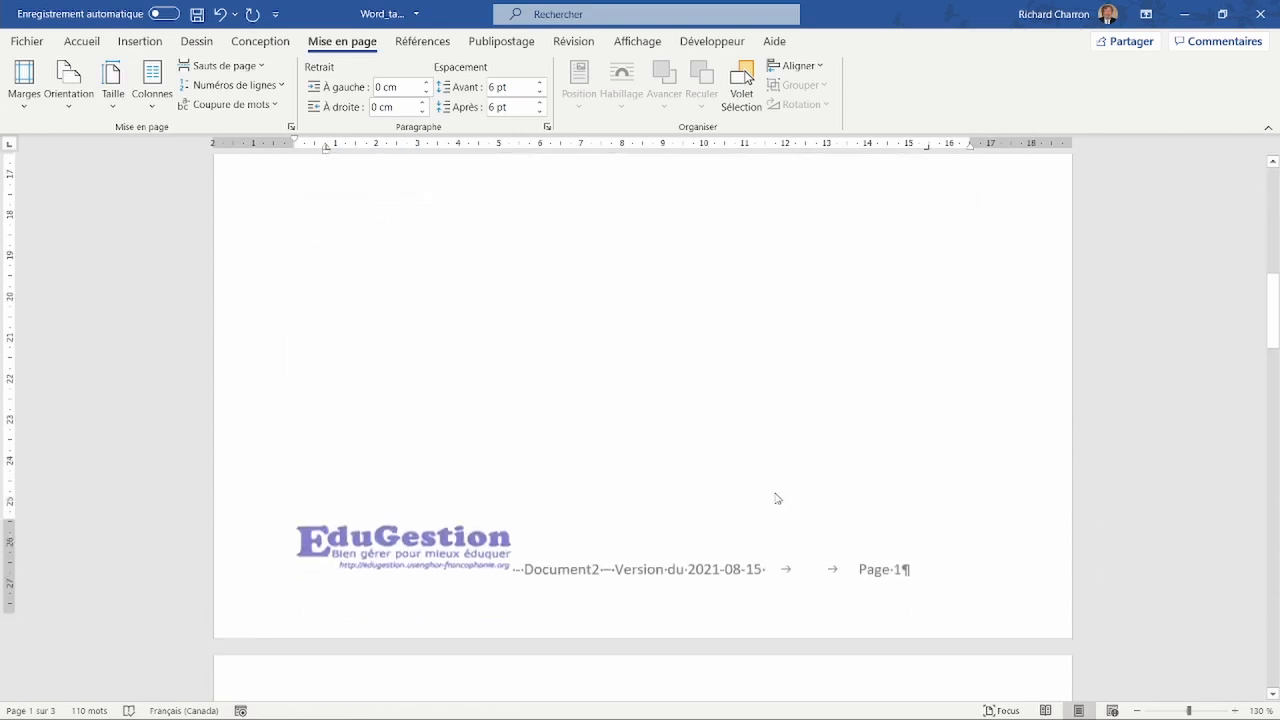
scroll(775, 492, "down", 3)
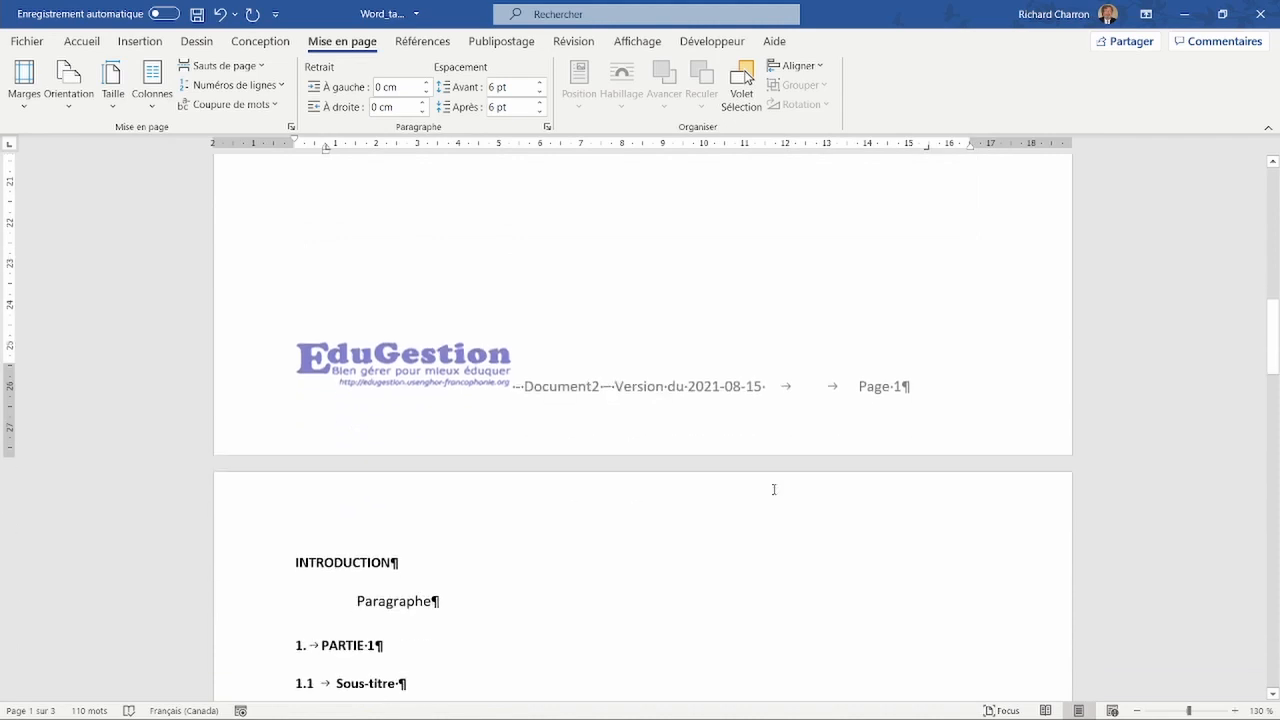
scroll(773, 489, "down", 7)
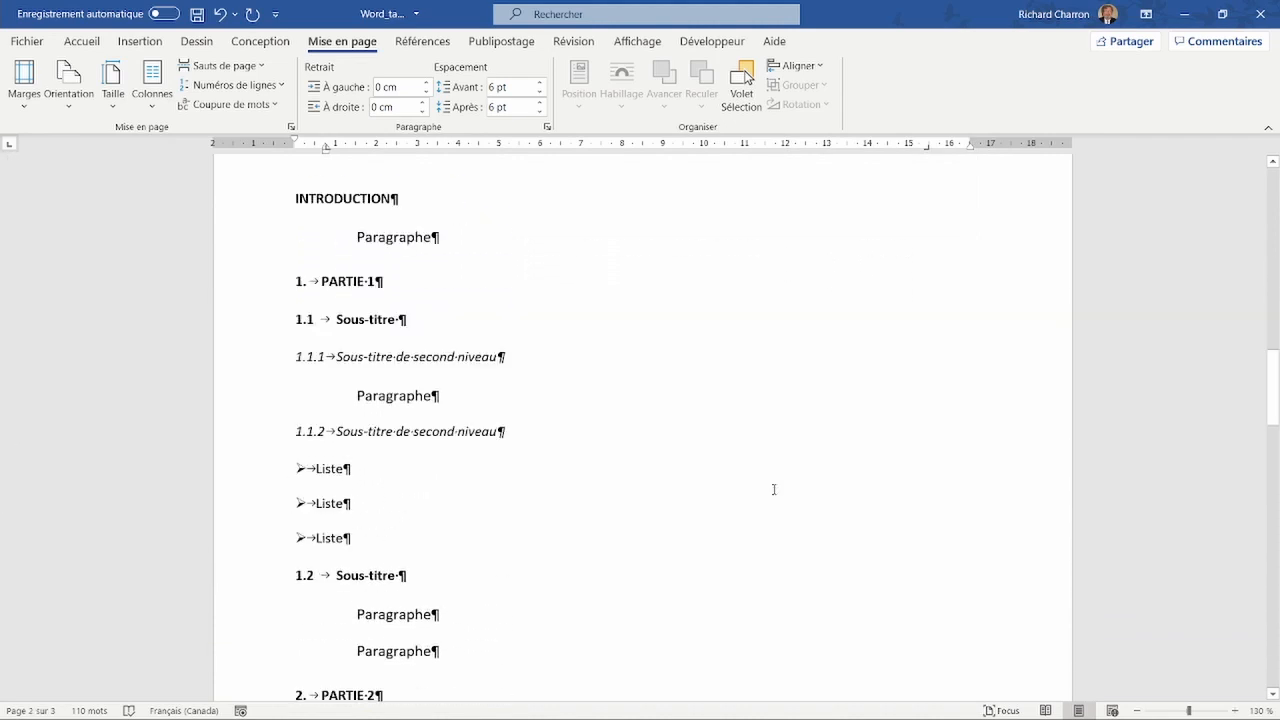